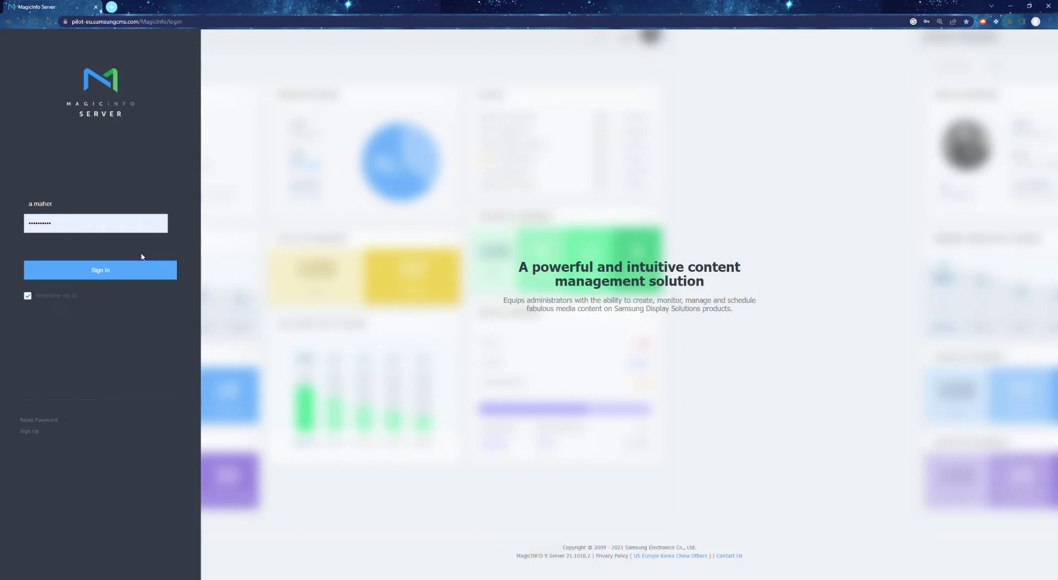
Sign in to MagicInfo Server and confirm the two-step verification code to reach the Dashboard.
{"action": "left_click", "coordinate": [126, 275]}
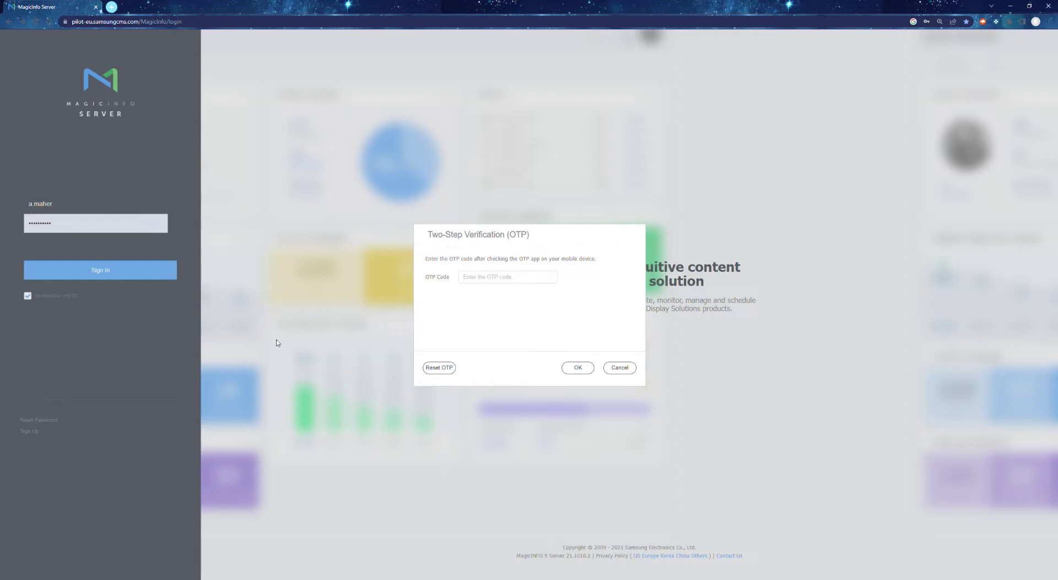
{"action": "left_click", "coordinate": [578, 368]}
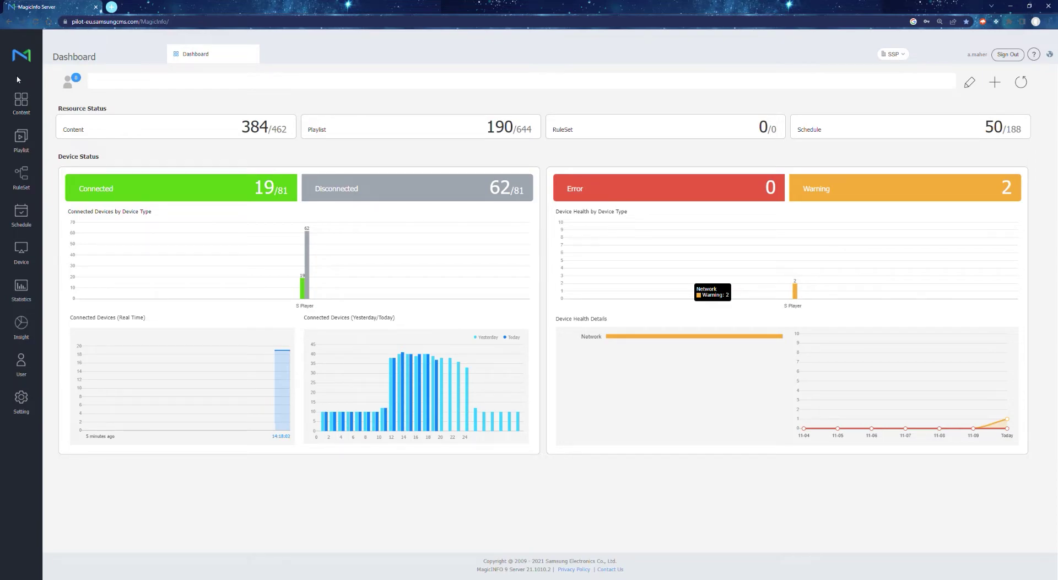
Open the Content library showing All Contents (462 items).
{"action": "left_click", "coordinate": [27, 99]}
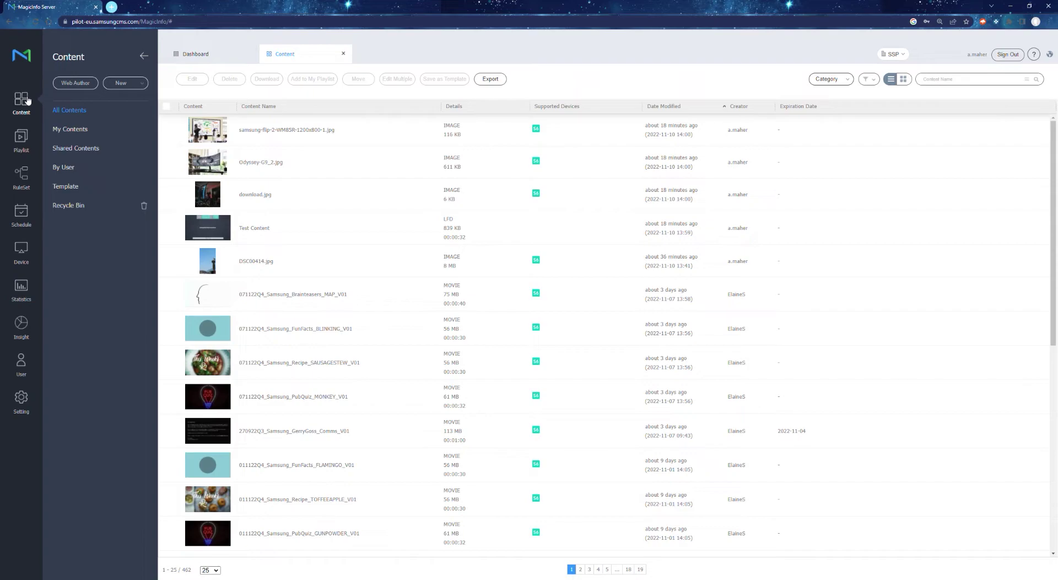
Create a blank 16:9 1920x1080 LFD in Web Author with S7, S6 and S5 left unsupported.
{"action": "left_click", "coordinate": [75, 82]}
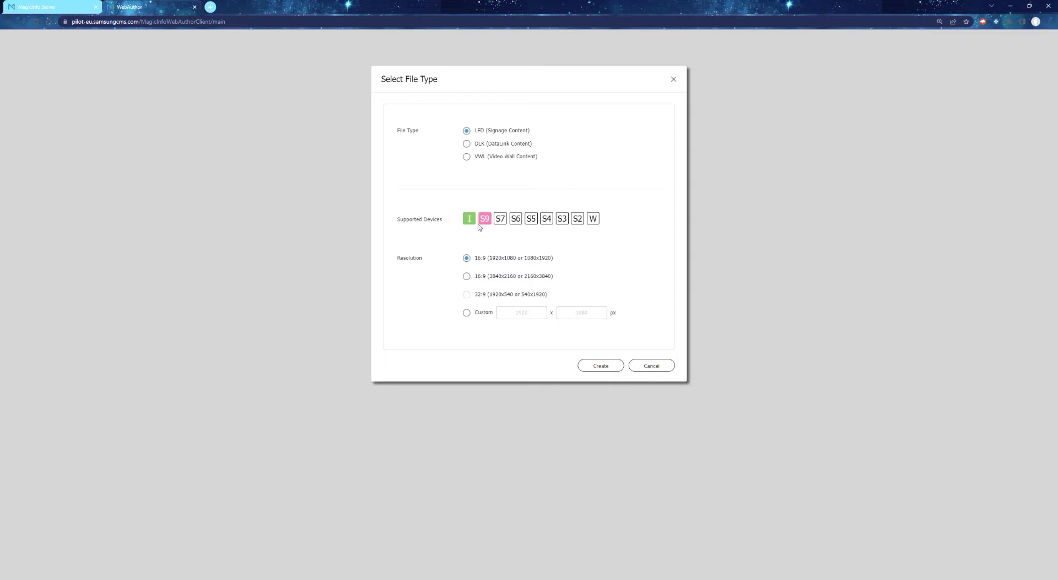
{"action": "left_click", "coordinate": [500, 220]}
{"action": "left_click", "coordinate": [516, 221]}
{"action": "left_click", "coordinate": [531, 219]}
{"action": "left_click", "coordinate": [531, 220]}
{"action": "left_click", "coordinate": [516, 219]}
{"action": "left_click", "coordinate": [505, 220]}
{"action": "left_click", "coordinate": [601, 365]}
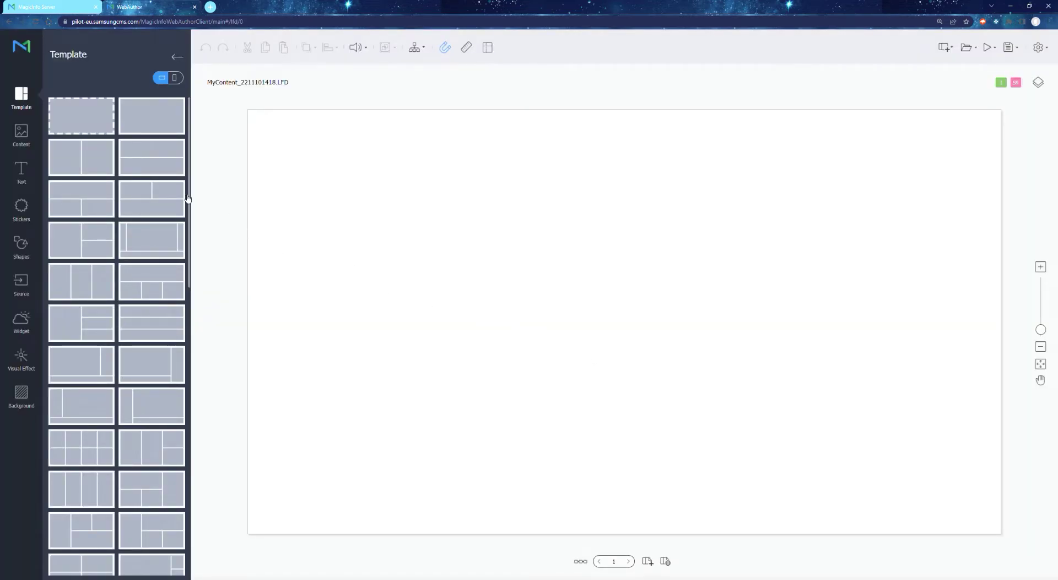
{"action": "left_click", "coordinate": [141, 118]}
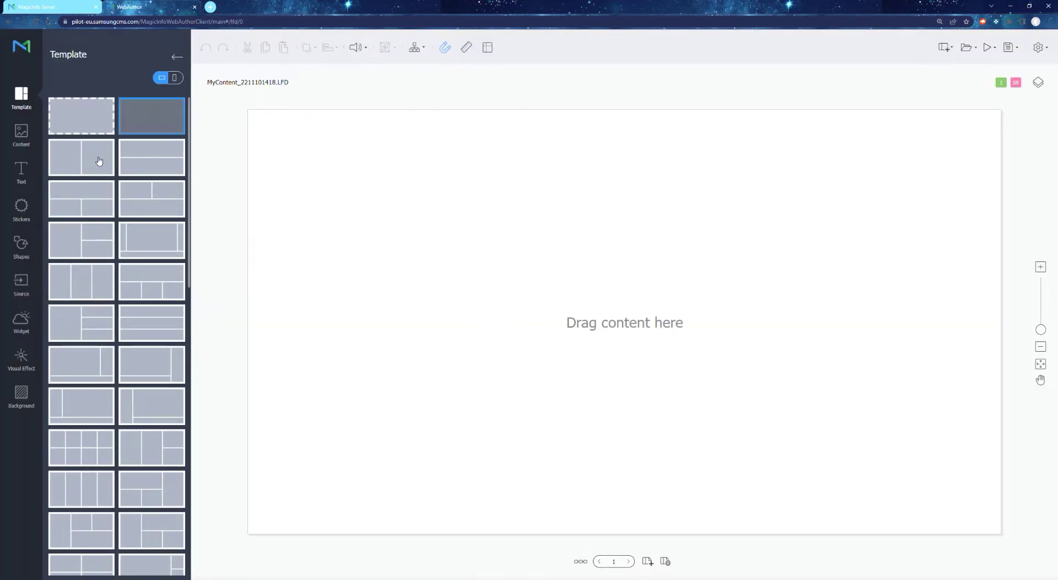
{"action": "left_click", "coordinate": [91, 162]}
{"action": "left_click", "coordinate": [155, 165]}
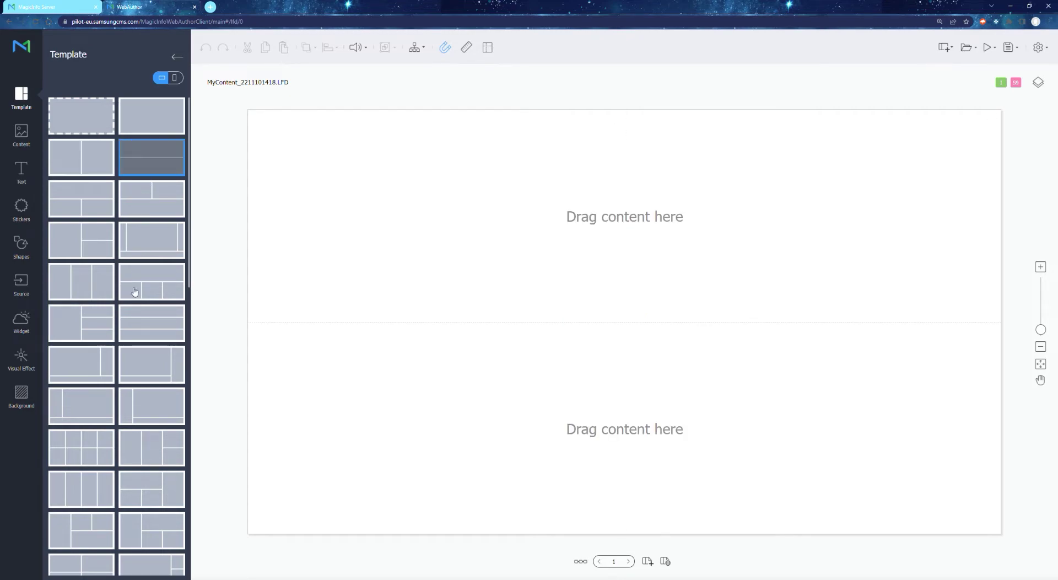
{"action": "scroll", "coordinate": [134, 302], "scroll_direction": "down", "scroll_amount": 6}
{"action": "scroll", "coordinate": [133, 305], "scroll_direction": "down", "scroll_amount": 2}
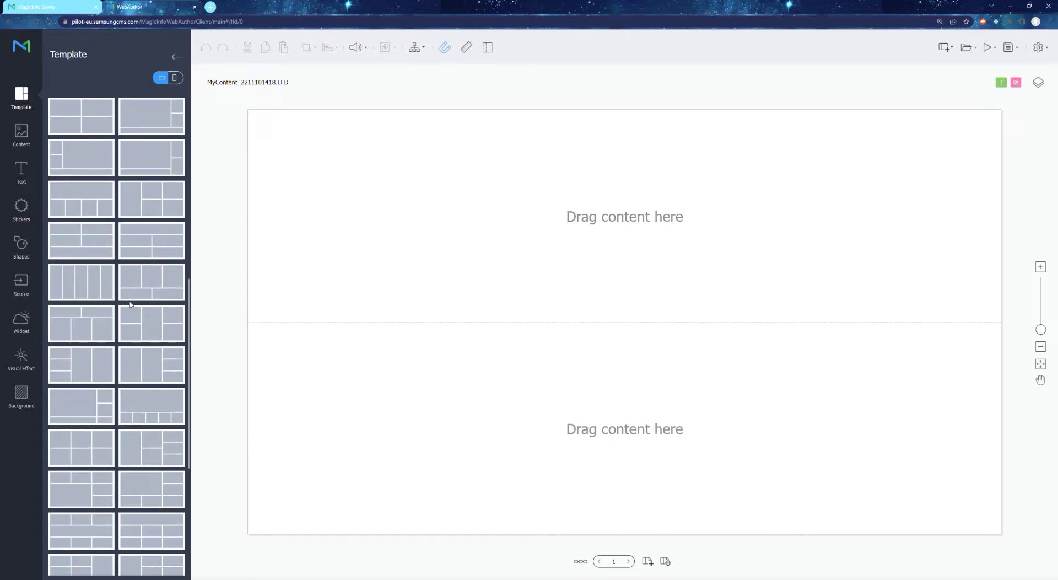
{"action": "left_click", "coordinate": [103, 291]}
{"action": "left_click", "coordinate": [159, 285]}
{"action": "scroll", "coordinate": [132, 309], "scroll_direction": "down", "scroll_amount": 3}
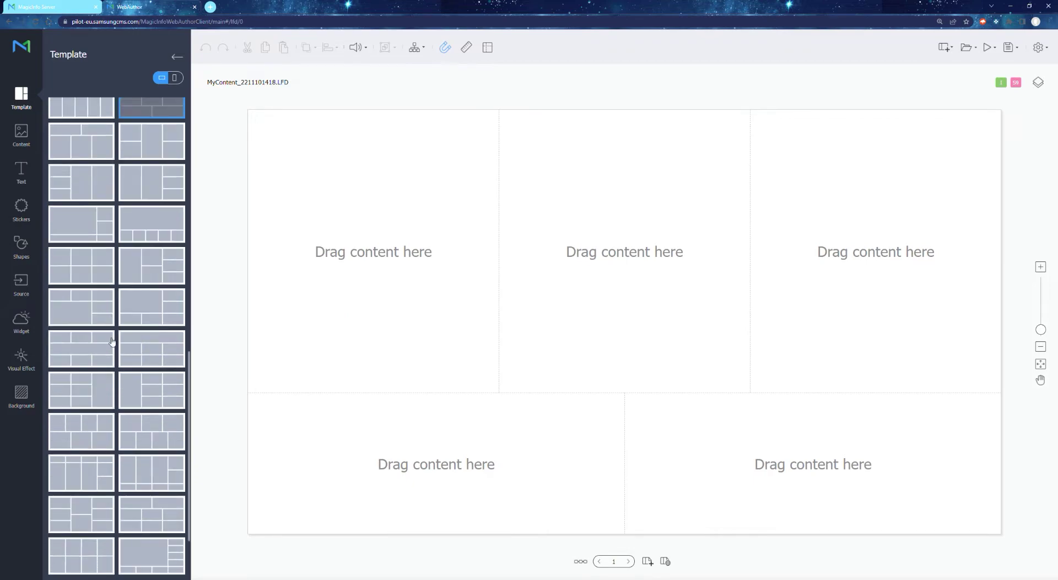
{"action": "left_click", "coordinate": [99, 348]}
{"action": "scroll", "coordinate": [100, 350], "scroll_direction": "up", "scroll_amount": 5}
{"action": "scroll", "coordinate": [100, 350], "scroll_direction": "up", "scroll_amount": 5}
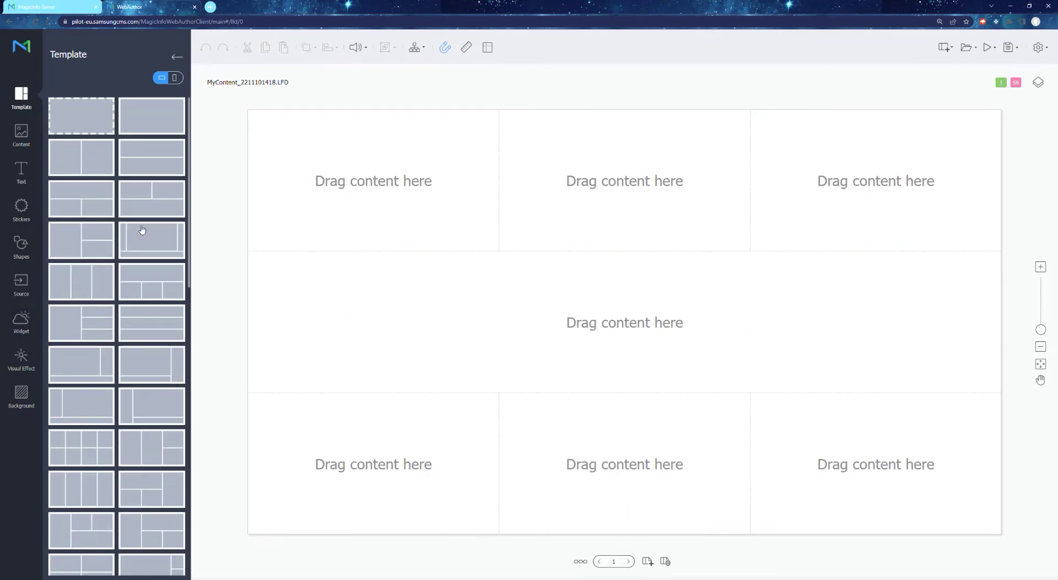
{"action": "left_click", "coordinate": [152, 122]}
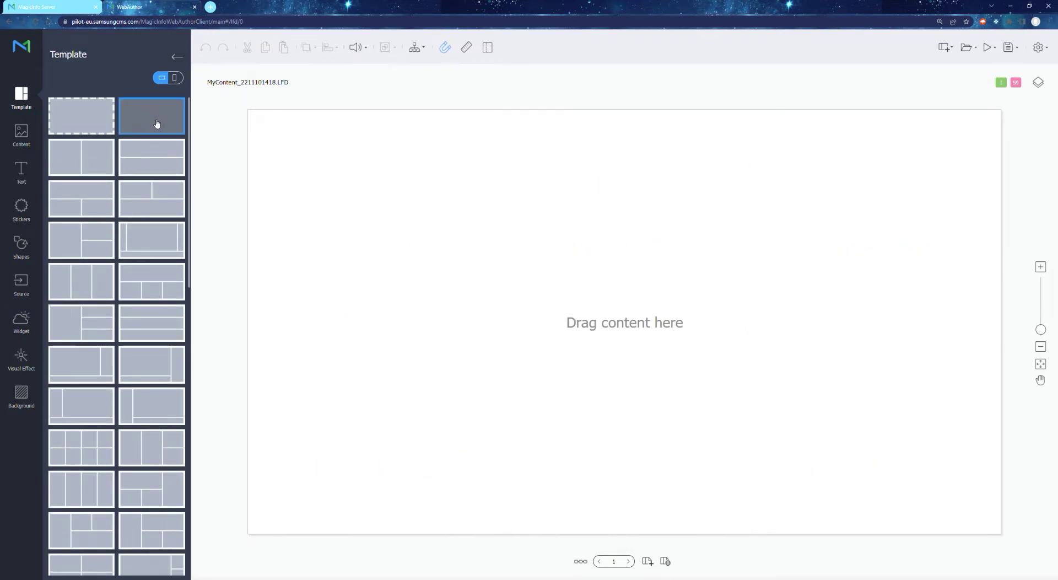
{"action": "left_click", "coordinate": [22, 135]}
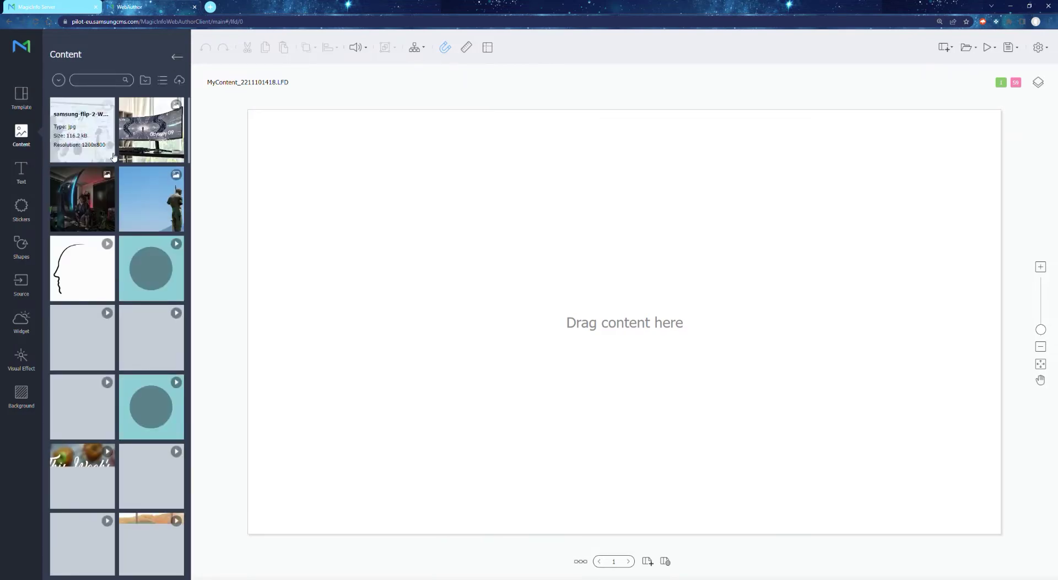
{"action": "mouse_move", "coordinate": [174, 253]}
{"action": "left_click_drag", "start_coordinate": [88, 324], "coordinate": [398, 297]}
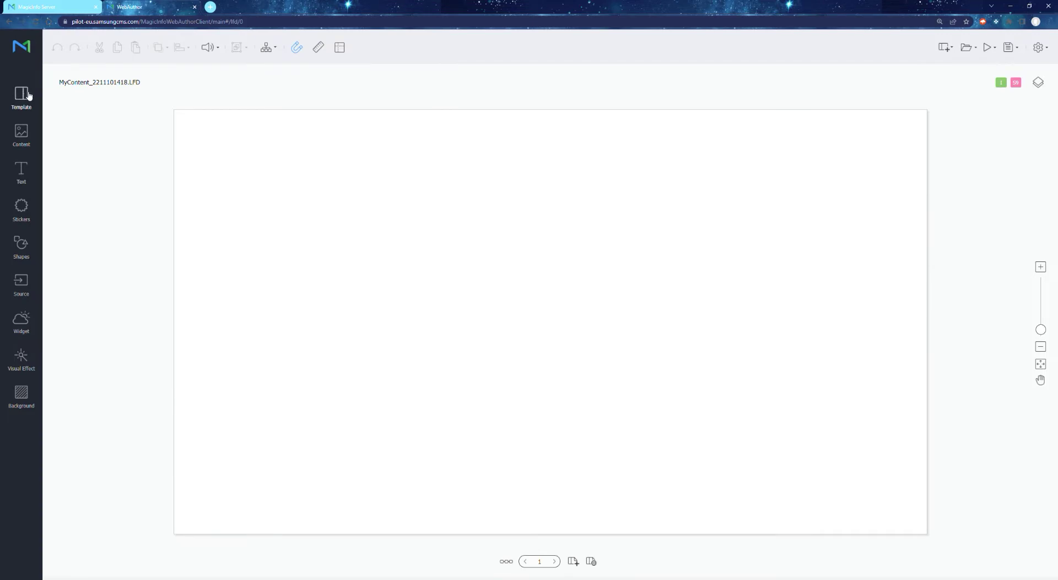
Apply the layout with a full-width top zone and two bottom zones.
{"action": "left_click", "coordinate": [25, 95]}
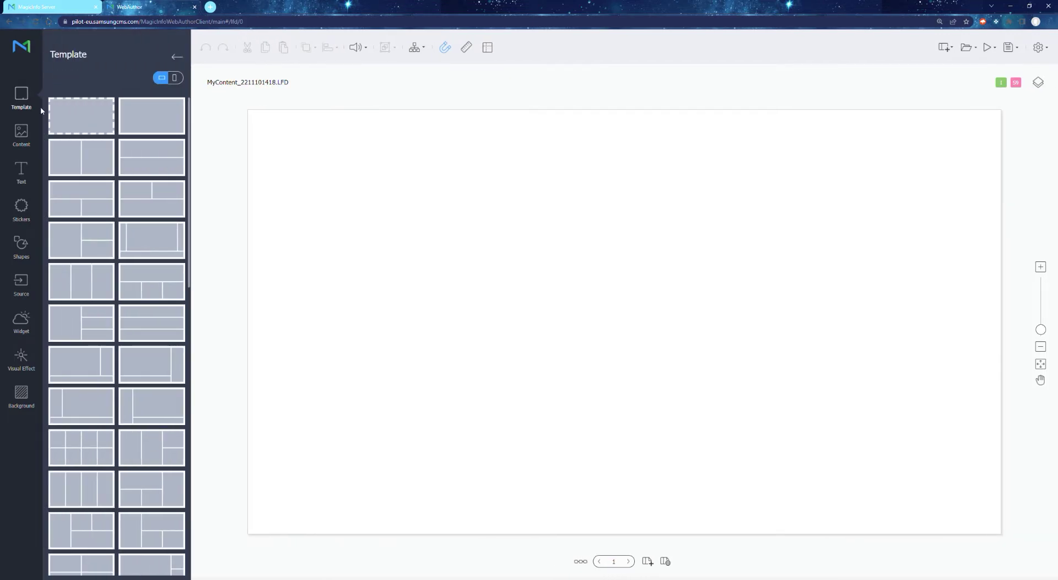
{"action": "left_click", "coordinate": [83, 159]}
{"action": "left_click", "coordinate": [153, 166]}
{"action": "left_click", "coordinate": [106, 200]}
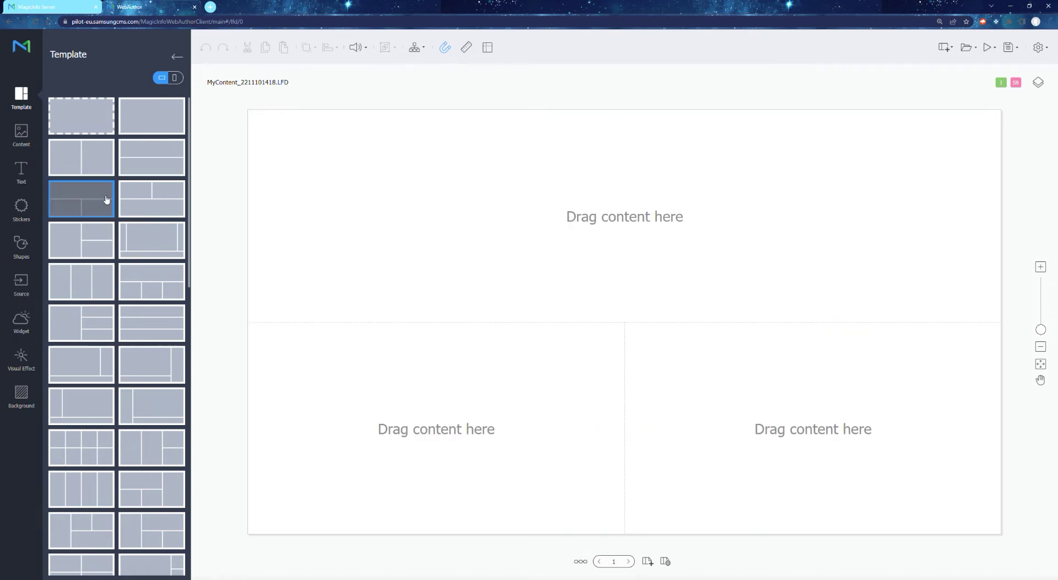
Fill the zones: This Week's bottom-left, O on top, R bottom-right.
{"action": "left_click", "coordinate": [27, 137]}
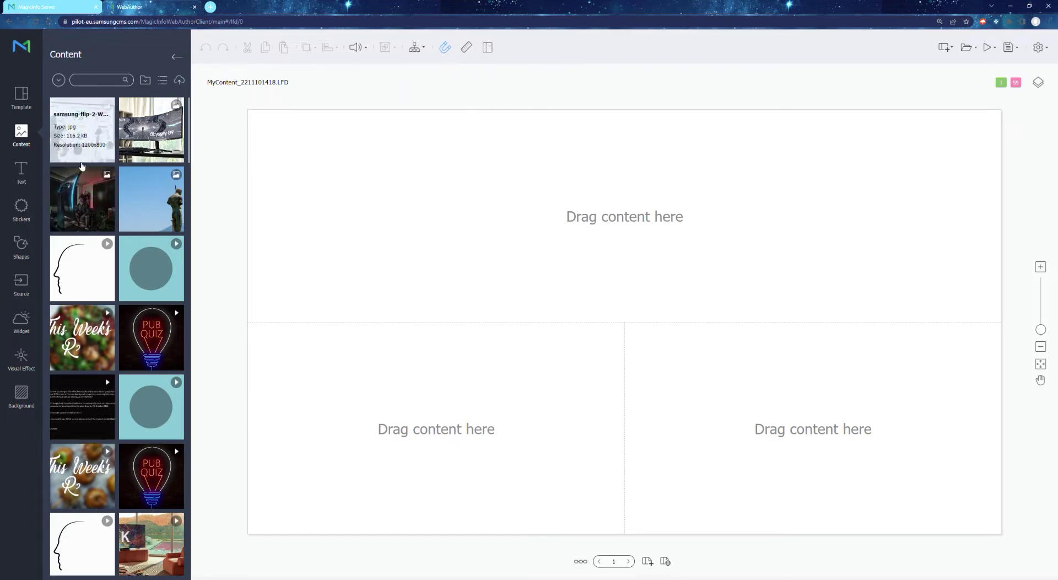
{"action": "left_click_drag", "start_coordinate": [83, 338], "coordinate": [429, 430]}
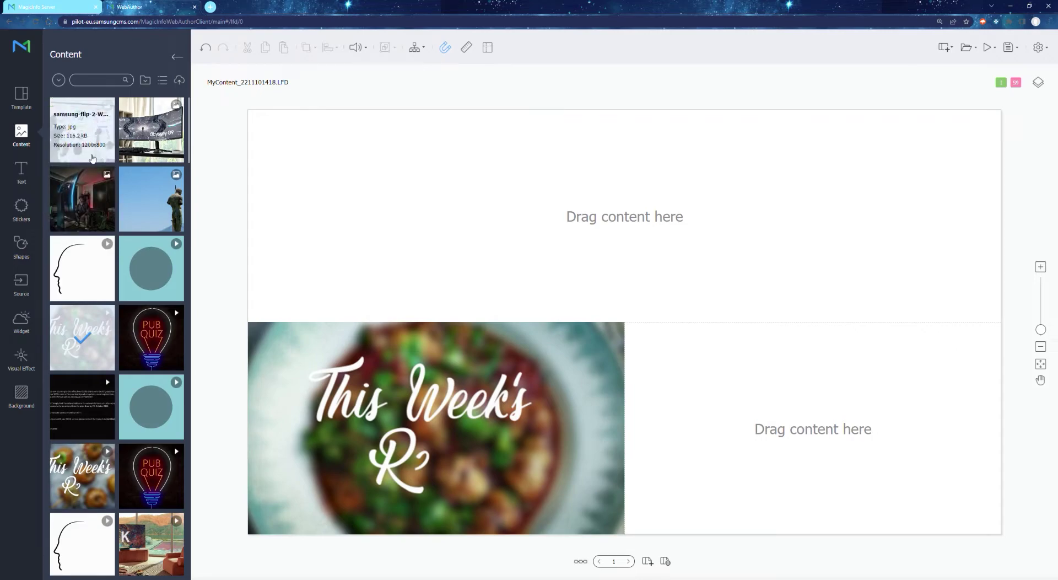
{"action": "scroll", "coordinate": [82, 408], "scroll_direction": "down", "scroll_amount": 5}
{"action": "left_click_drag", "start_coordinate": [152, 342], "coordinate": [648, 423]}
{"action": "left_click_drag", "start_coordinate": [83, 341], "coordinate": [513, 267]}
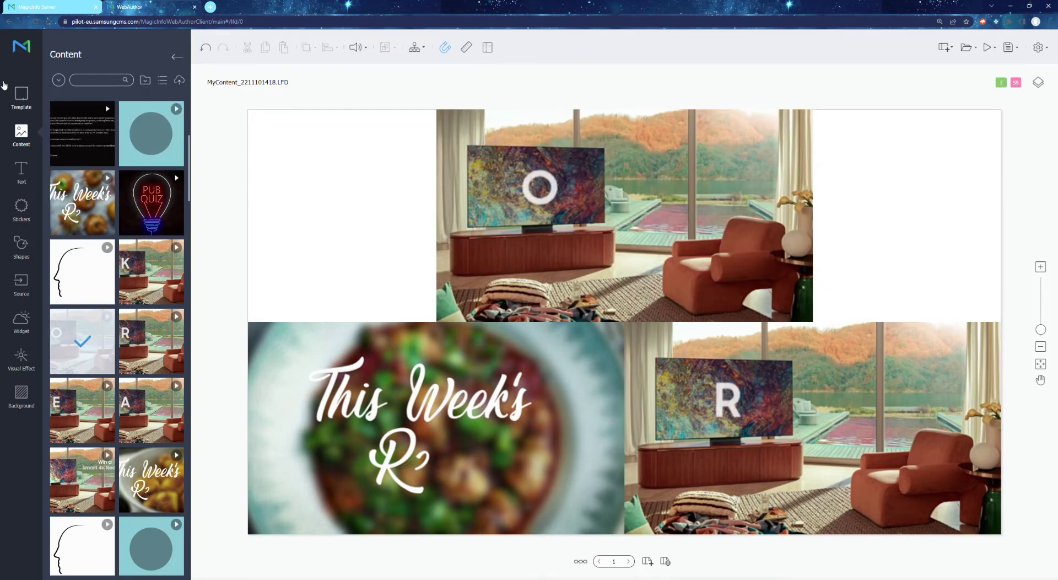
{"action": "left_click", "coordinate": [22, 95]}
Reset to single-region without saving, then try two multi-zone layouts.
{"action": "left_click", "coordinate": [92, 120]}
{"action": "left_click", "coordinate": [588, 99]}
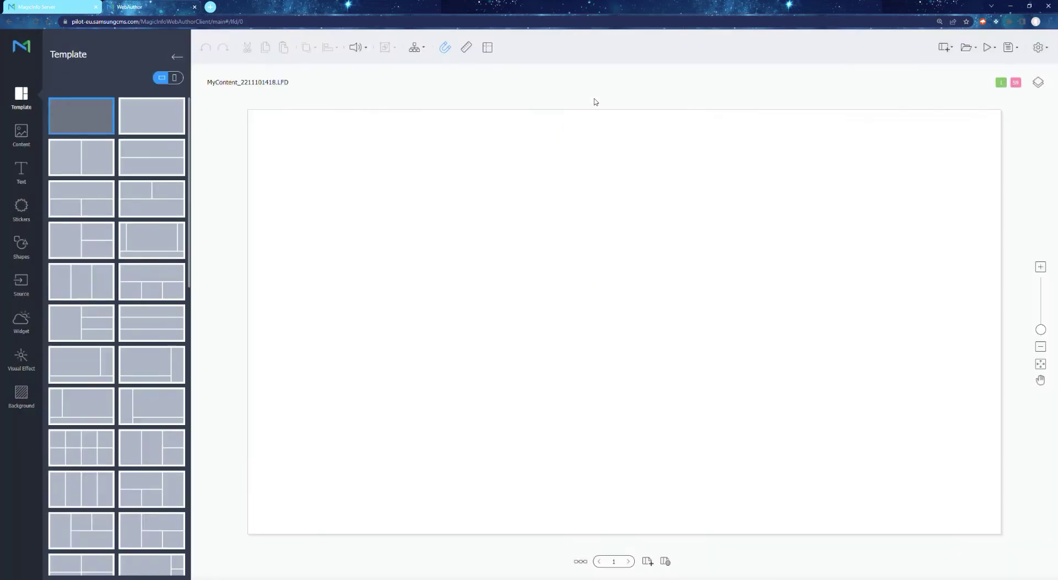
{"action": "left_click", "coordinate": [79, 333]}
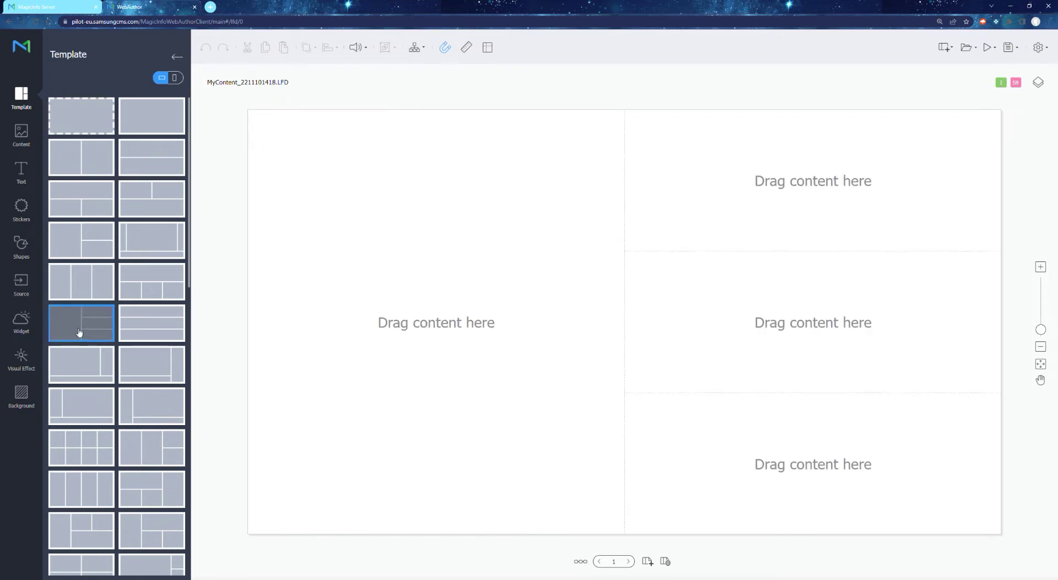
{"action": "scroll", "coordinate": [154, 397], "scroll_direction": "down", "scroll_amount": 4}
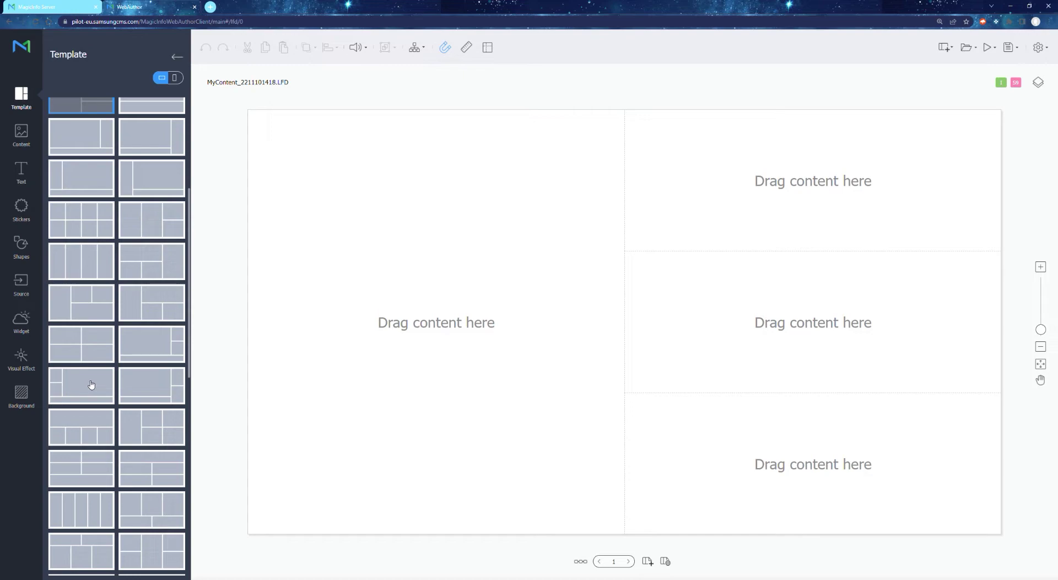
{"action": "left_click", "coordinate": [142, 377]}
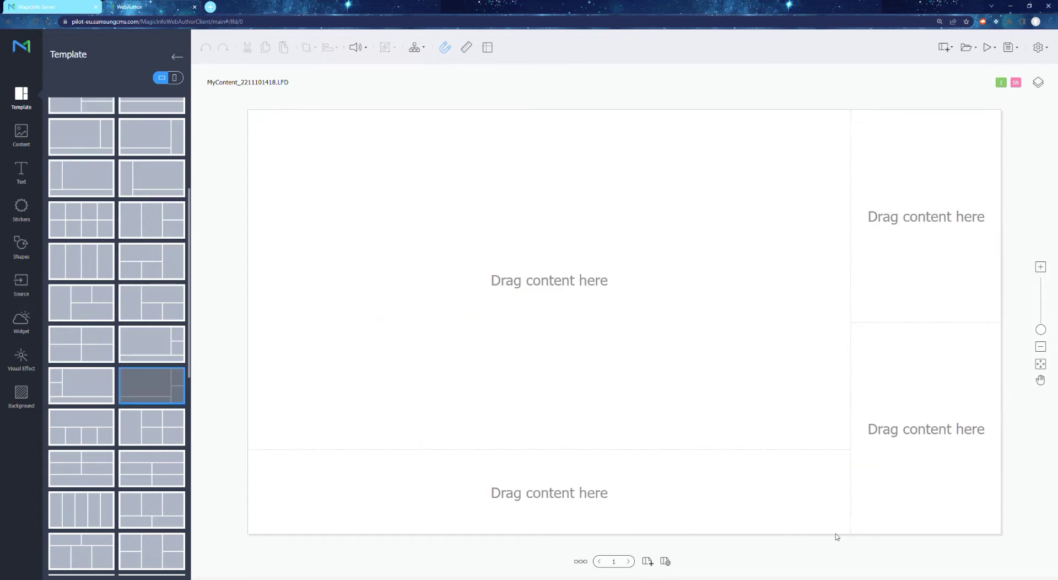
Place the TV source in the main zone, then revert to the single-region layout.
{"action": "left_click", "coordinate": [21, 282]}
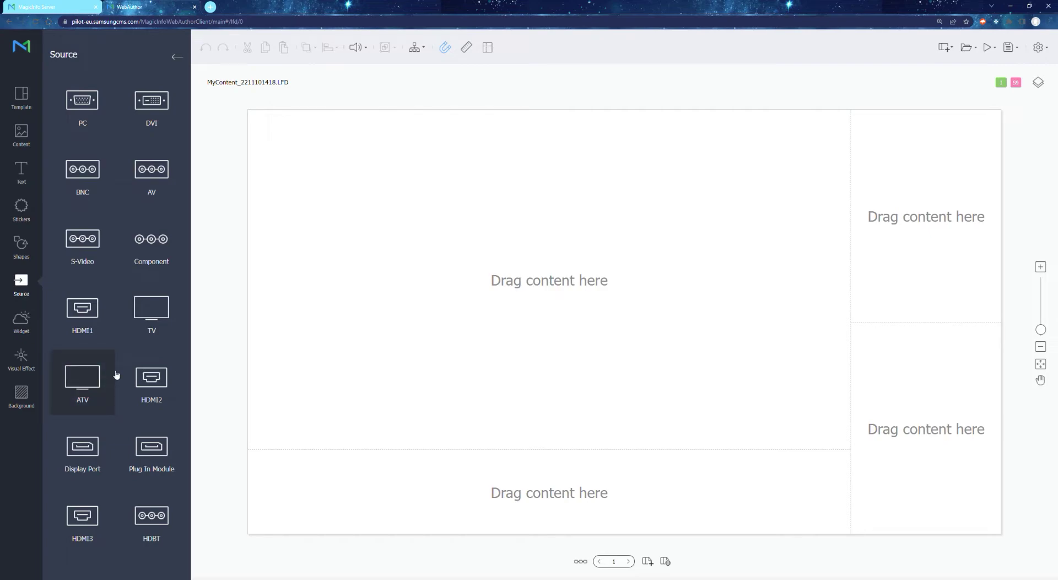
{"action": "left_click_drag", "start_coordinate": [151, 308], "coordinate": [479, 296]}
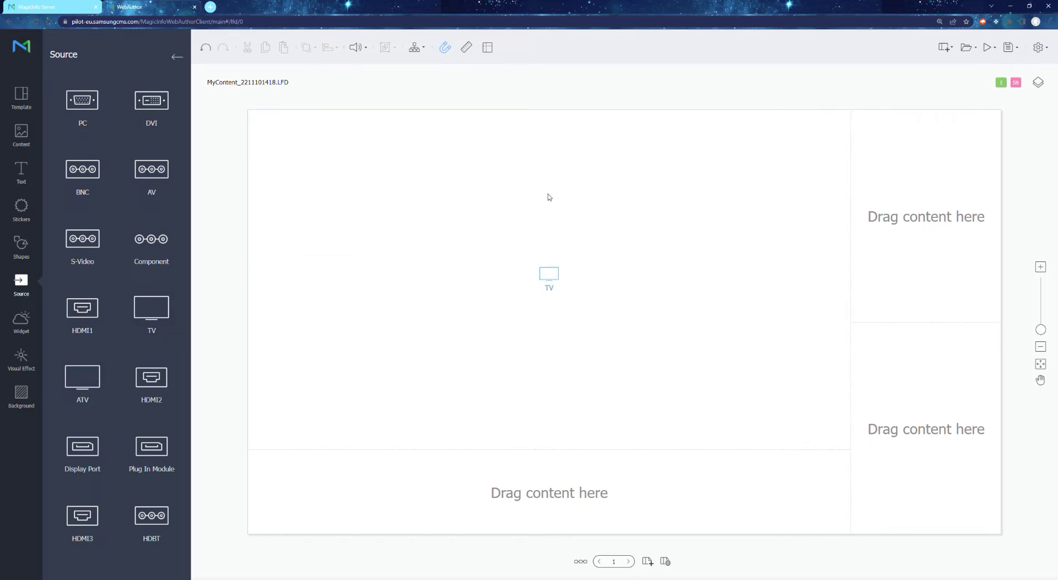
{"action": "left_click", "coordinate": [24, 97]}
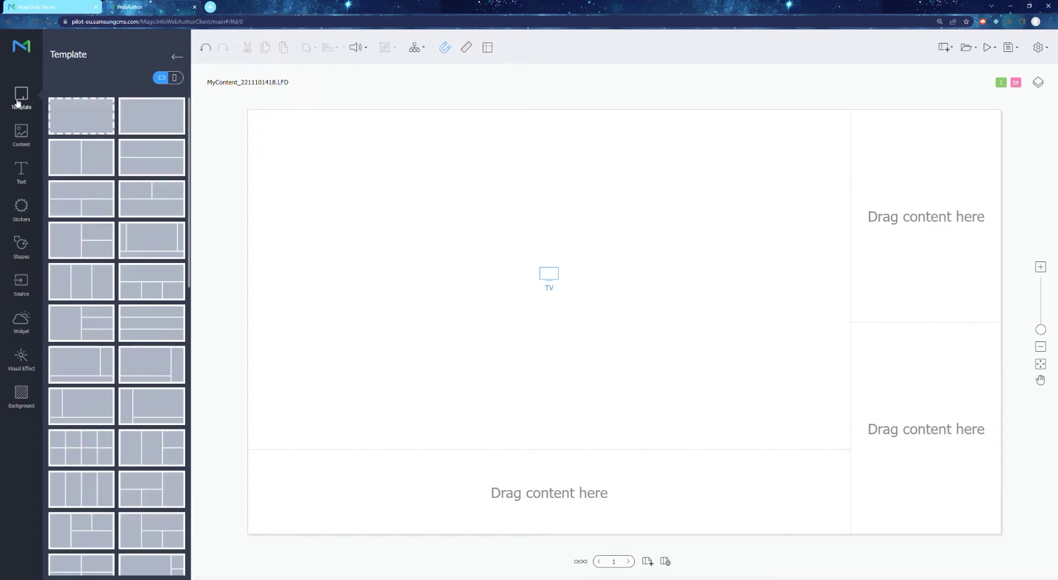
{"action": "left_click", "coordinate": [57, 120]}
Discard changes and add a Noto Sans text box containing the WebAuthor demo title.
{"action": "left_click", "coordinate": [603, 97]}
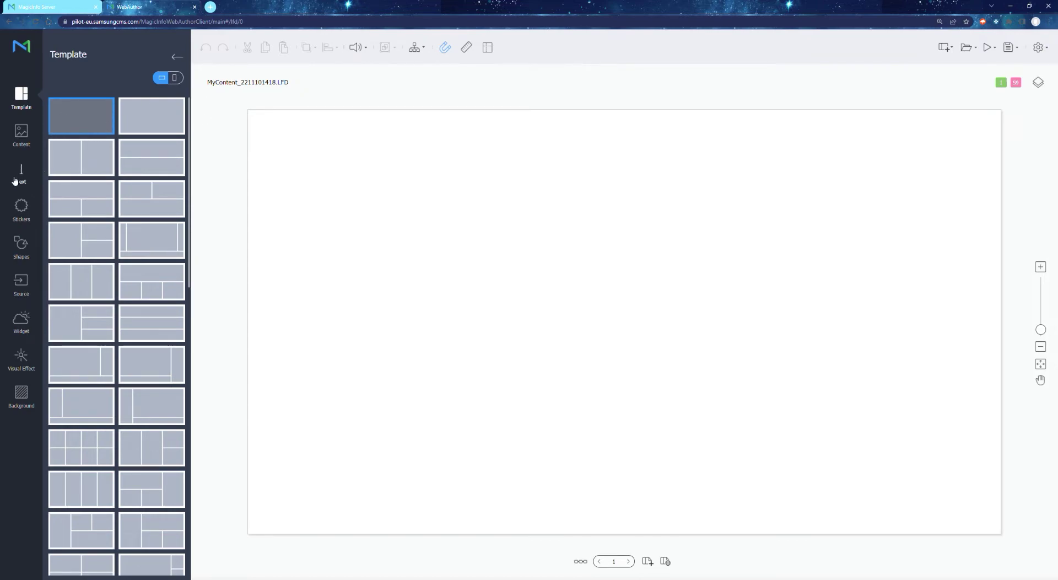
{"action": "left_click", "coordinate": [18, 136]}
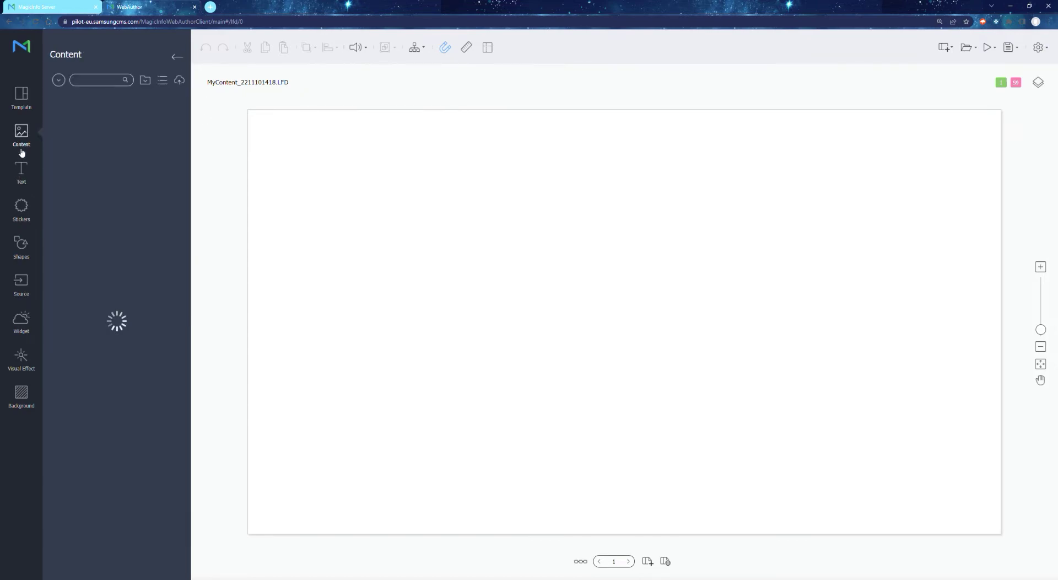
{"action": "left_click", "coordinate": [22, 176]}
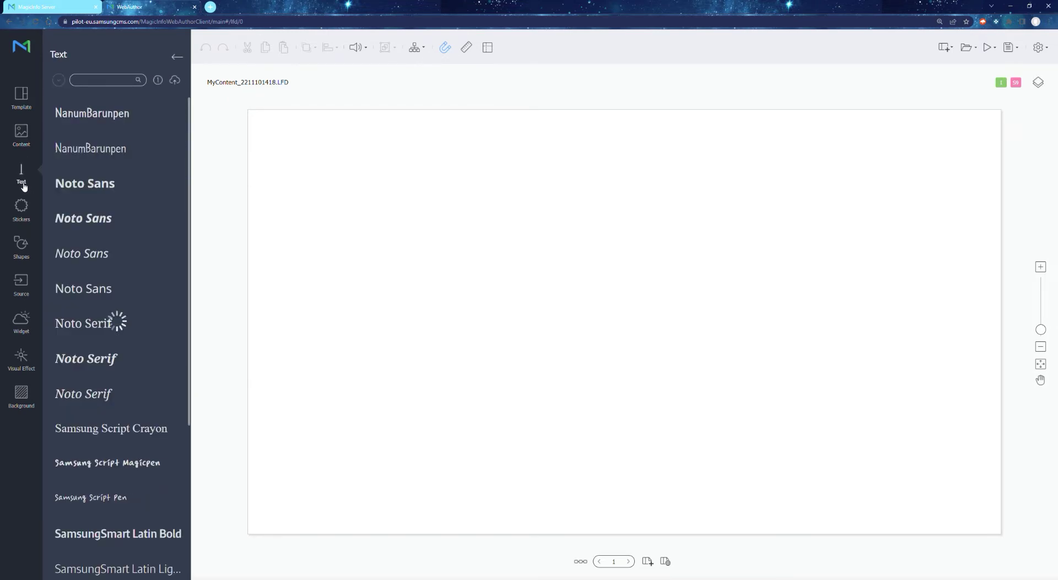
{"action": "left_click_drag", "start_coordinate": [100, 190], "coordinate": [586, 324]}
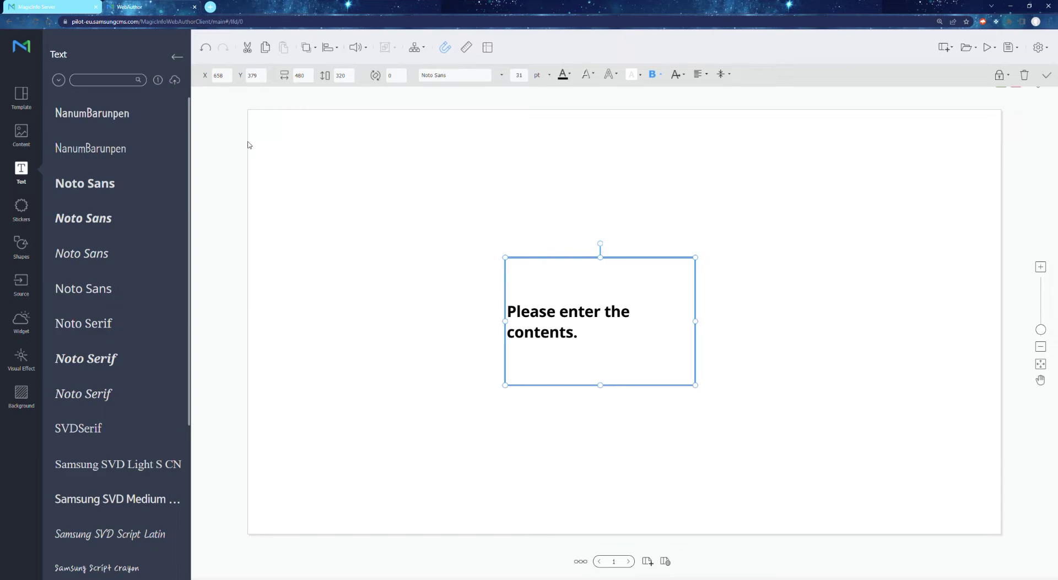
{"action": "left_click", "coordinate": [560, 312]}
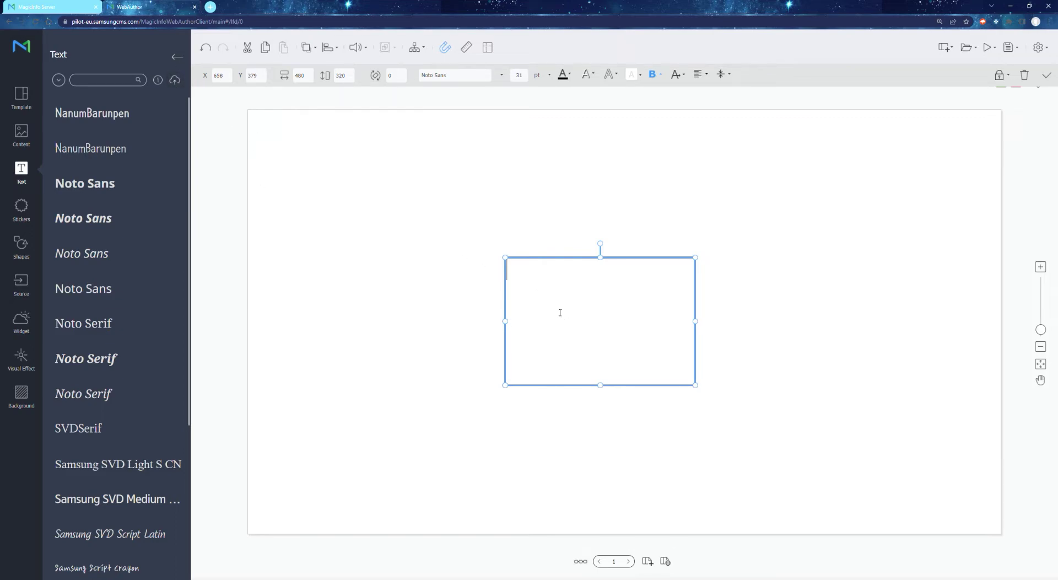
{"action": "type", "text": "Anthonys Demo "}
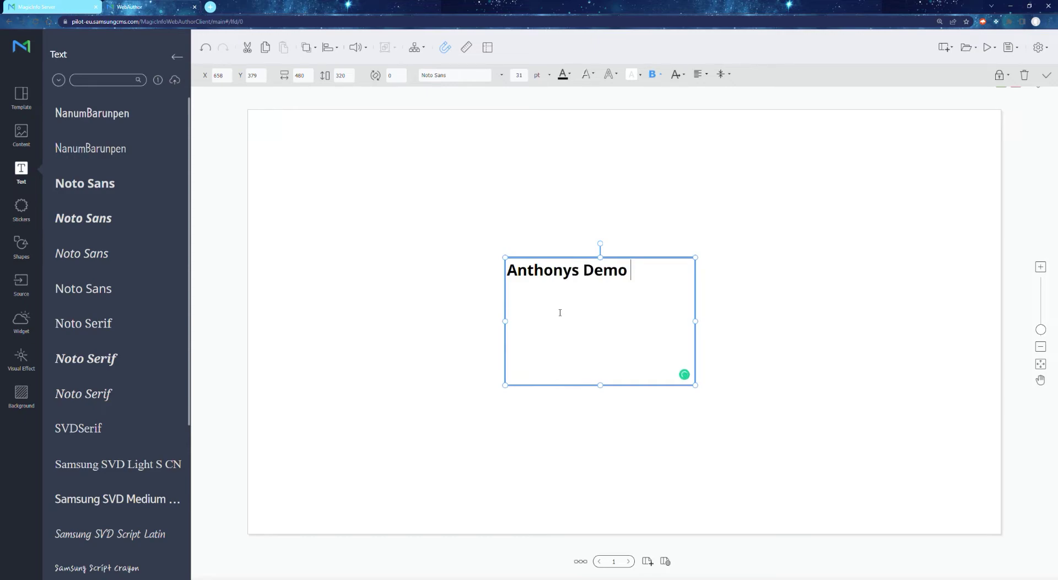
{"action": "type", "text": "of WebAuthor"}
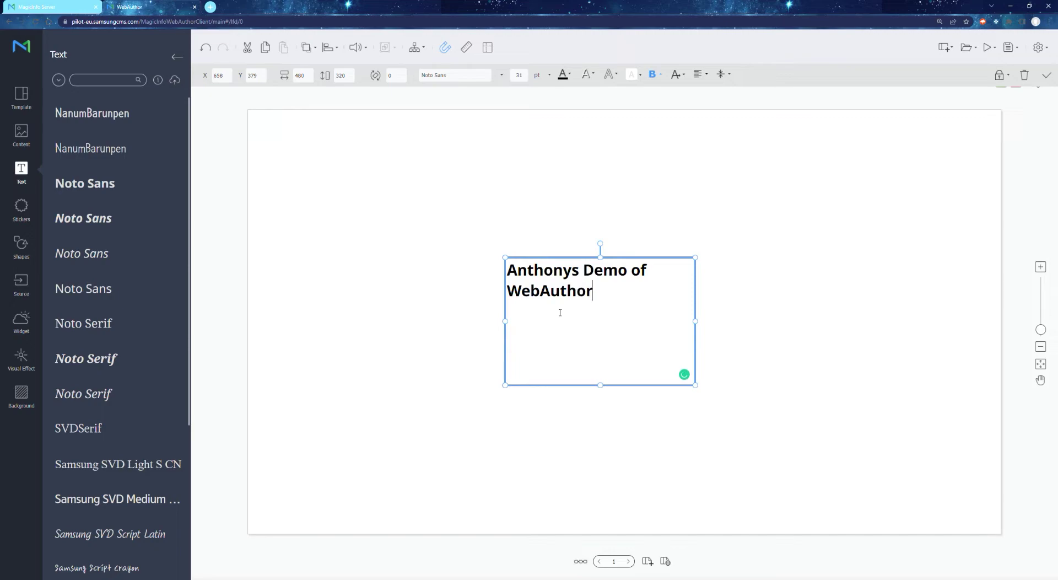
Widen the title box to fit one line and nudge it to the centre.
{"action": "left_click_drag", "start_coordinate": [696, 321], "coordinate": [749, 322]}
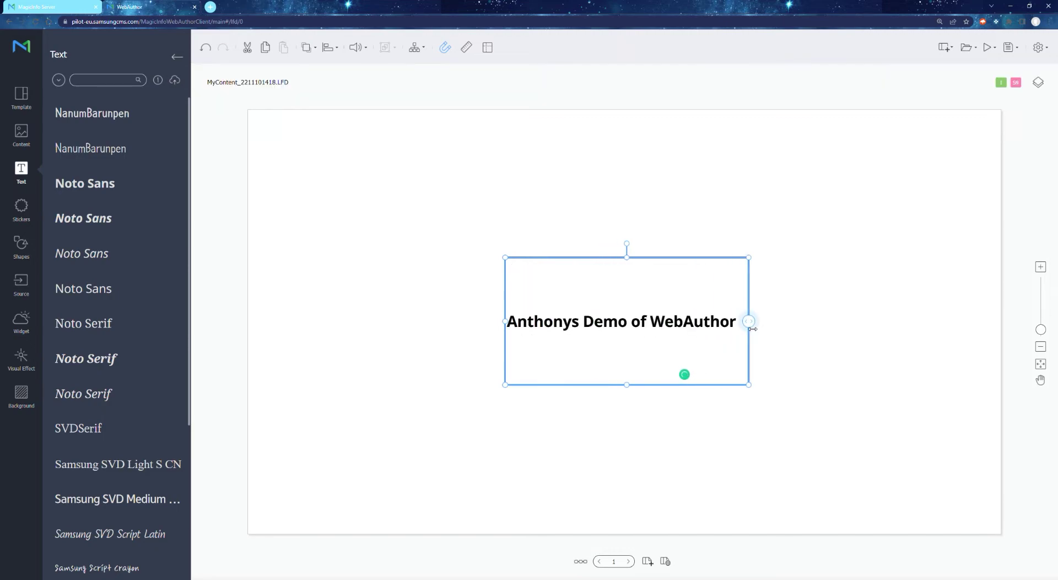
{"action": "left_click", "coordinate": [811, 314]}
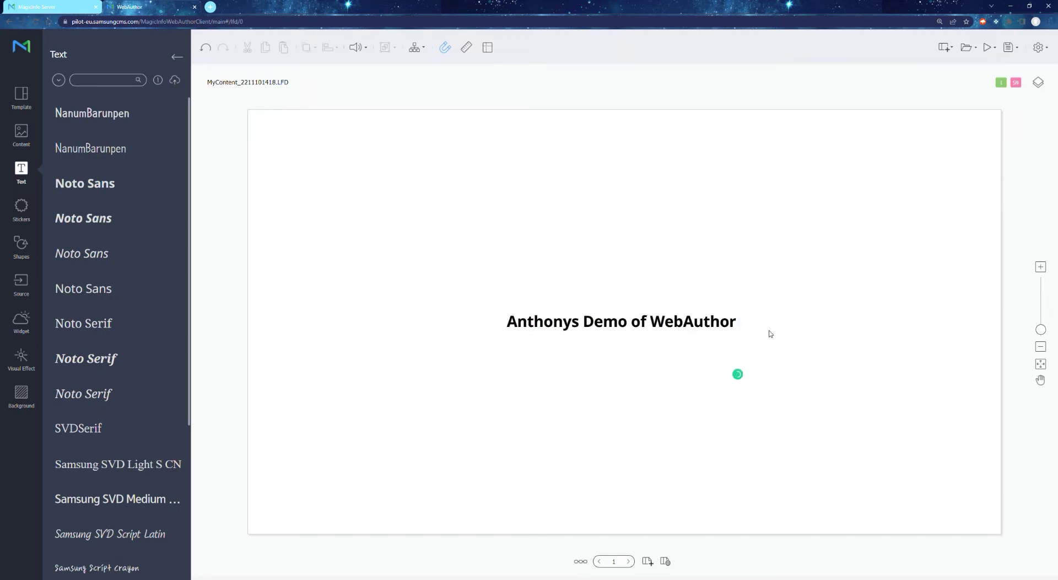
{"action": "left_click", "coordinate": [682, 265]}
{"action": "mouse_move", "coordinate": [682, 265]}
{"action": "left_mouse_down"}
{"action": "mouse_move", "coordinate": [542, 265]}
{"action": "mouse_move", "coordinate": [681, 262]}
{"action": "left_mouse_up"}
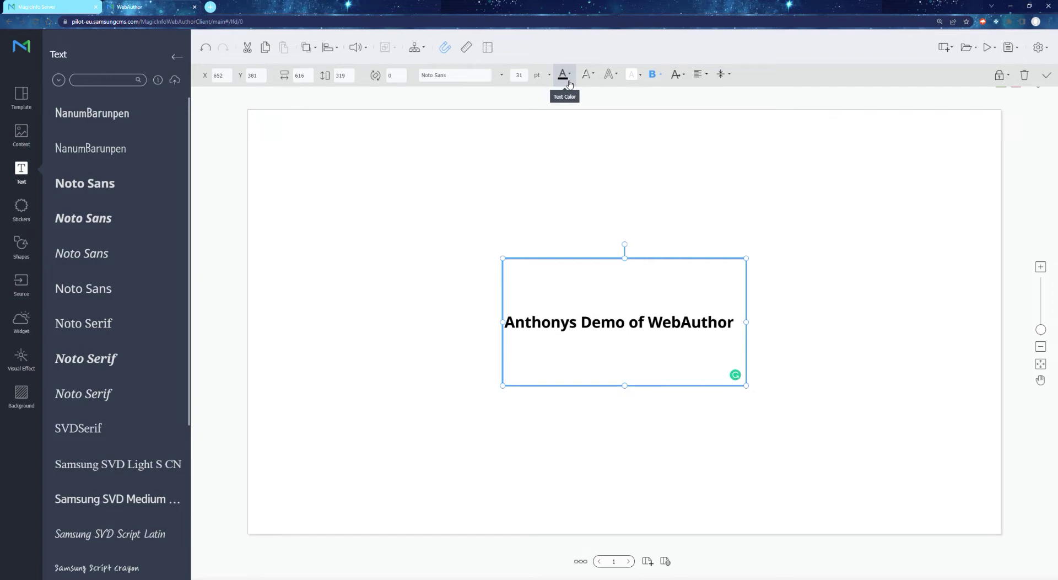
Set the title text colour to white after trying blue and black.
{"action": "left_click", "coordinate": [563, 75]}
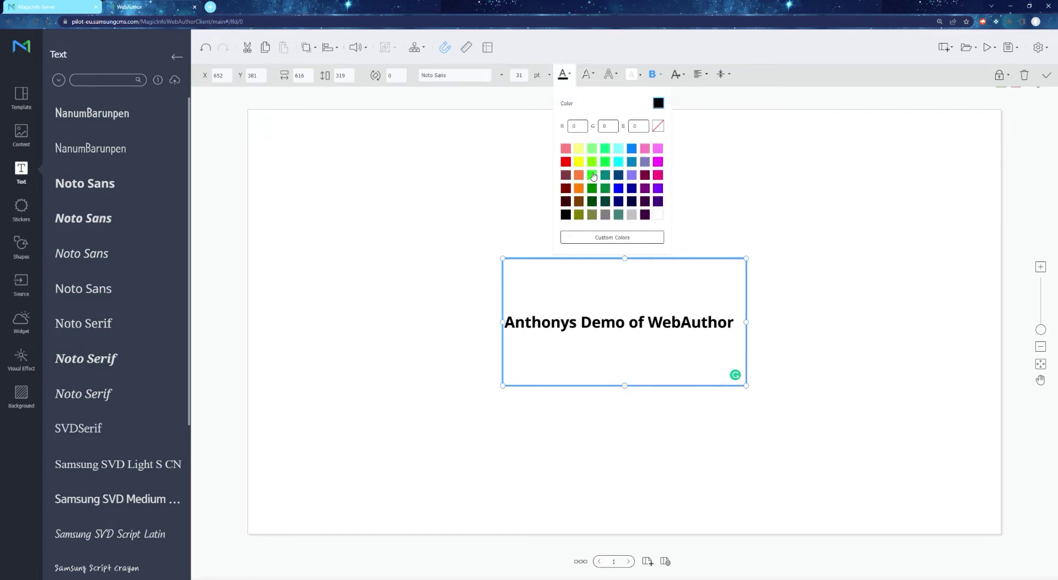
{"action": "left_click", "coordinate": [632, 148]}
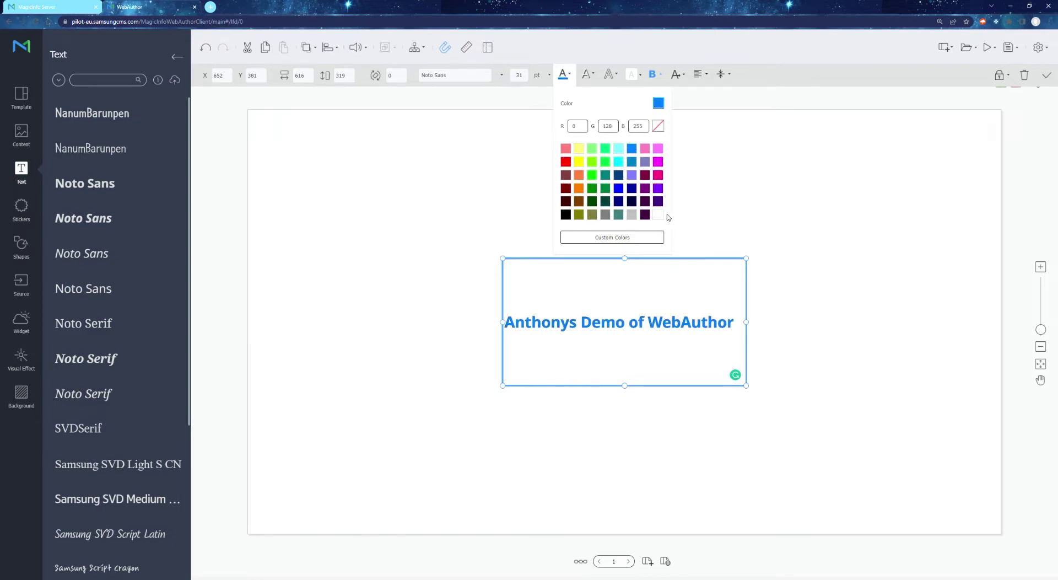
{"action": "left_click", "coordinate": [660, 215]}
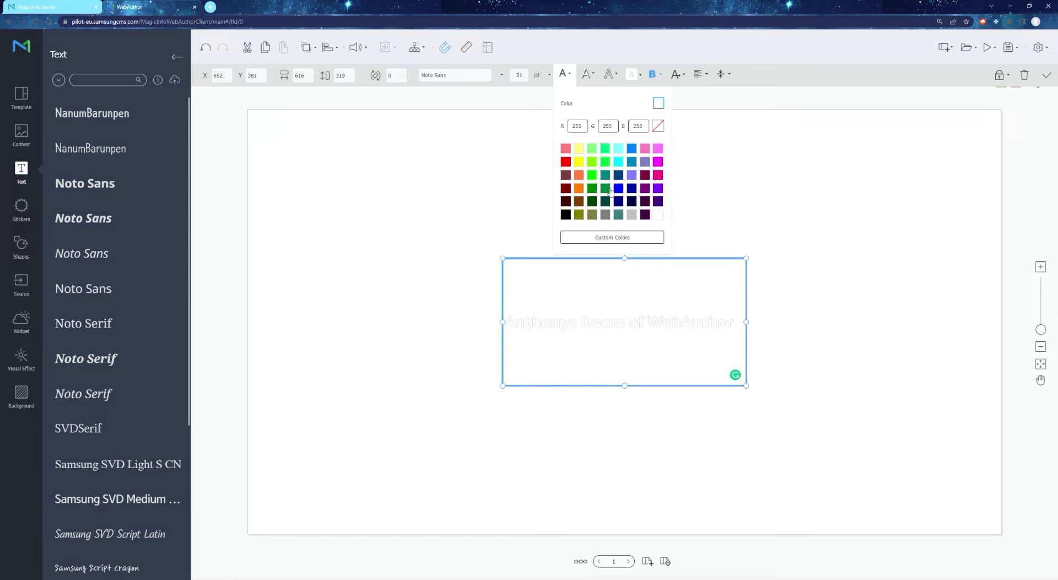
{"action": "left_click", "coordinate": [566, 214]}
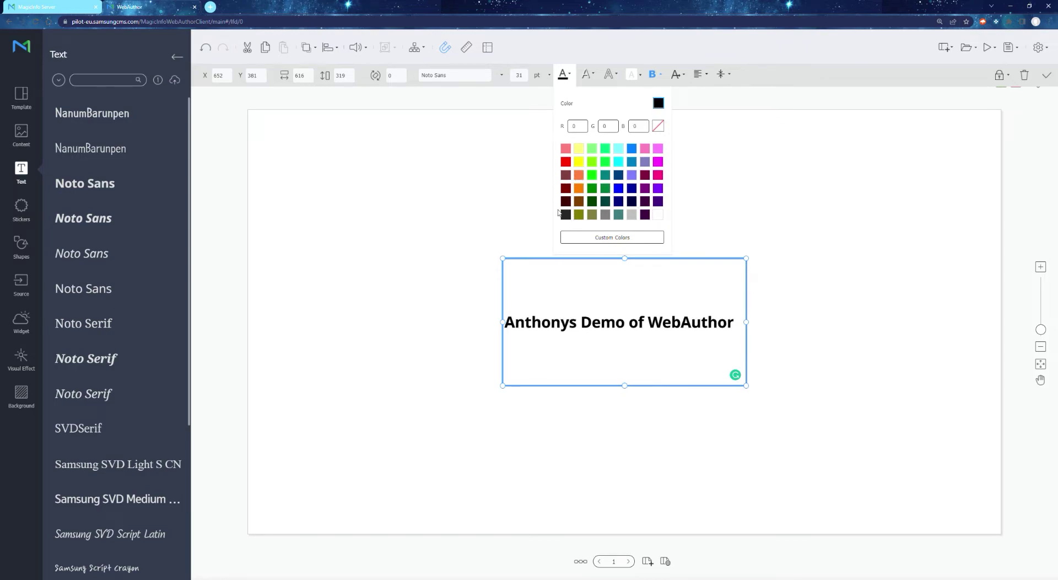
{"action": "left_click", "coordinate": [659, 216]}
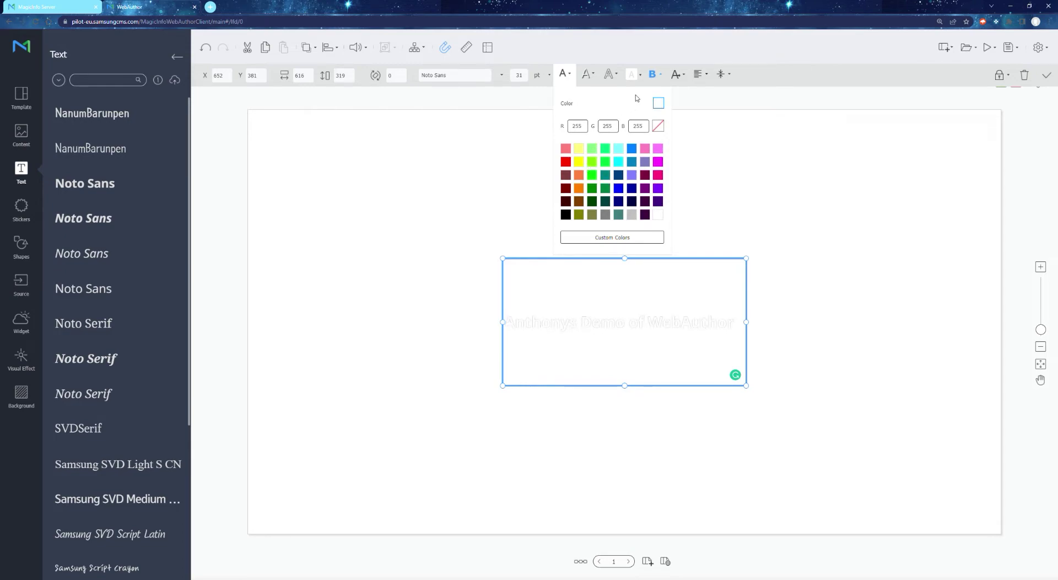
Adjust the title's text animation speed.
{"action": "left_click", "coordinate": [680, 77]}
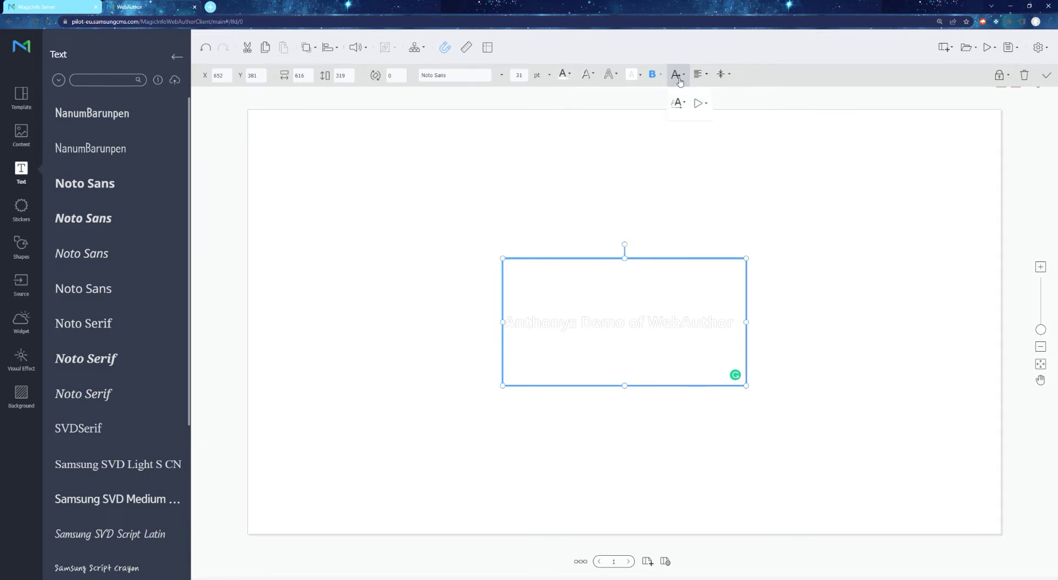
{"action": "left_click", "coordinate": [683, 106]}
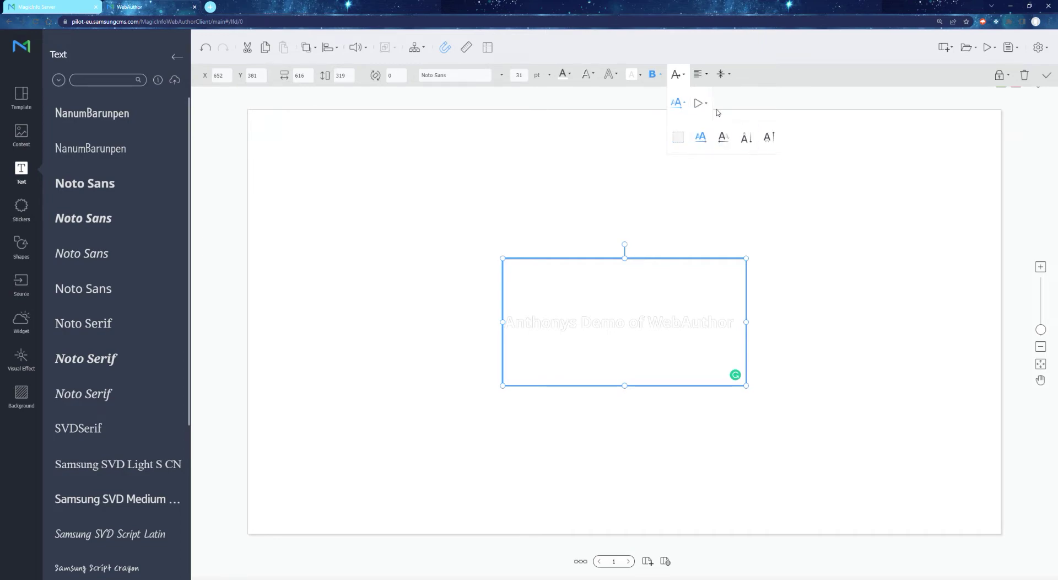
{"action": "left_click", "coordinate": [702, 104]}
{"action": "left_click", "coordinate": [748, 155]}
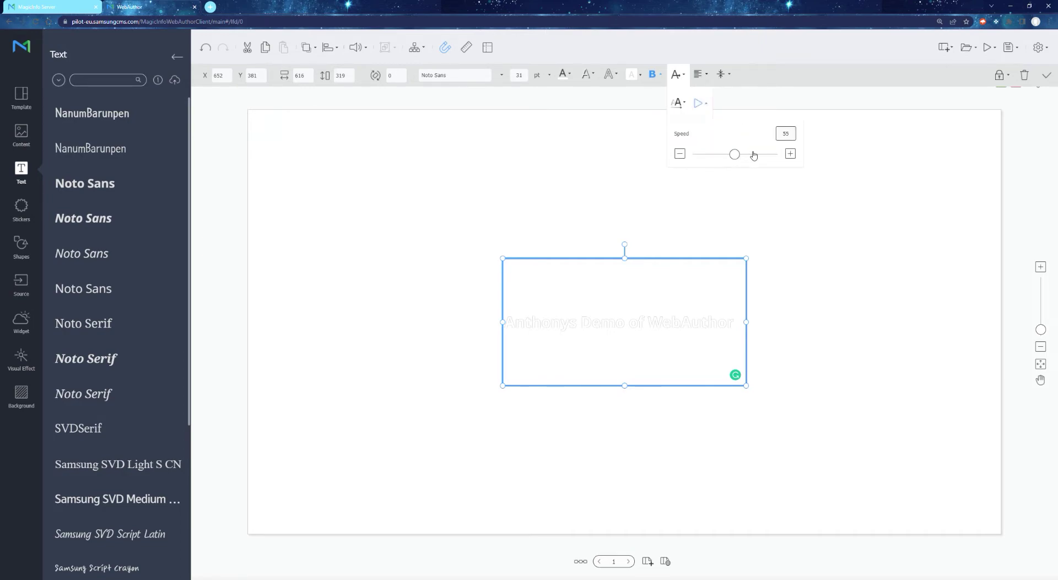
{"action": "left_click_drag", "start_coordinate": [753, 155], "coordinate": [746, 155]}
Apply the dark chalkboard image as the page background.
{"action": "left_click", "coordinate": [21, 395]}
{"action": "left_click", "coordinate": [165, 392]}
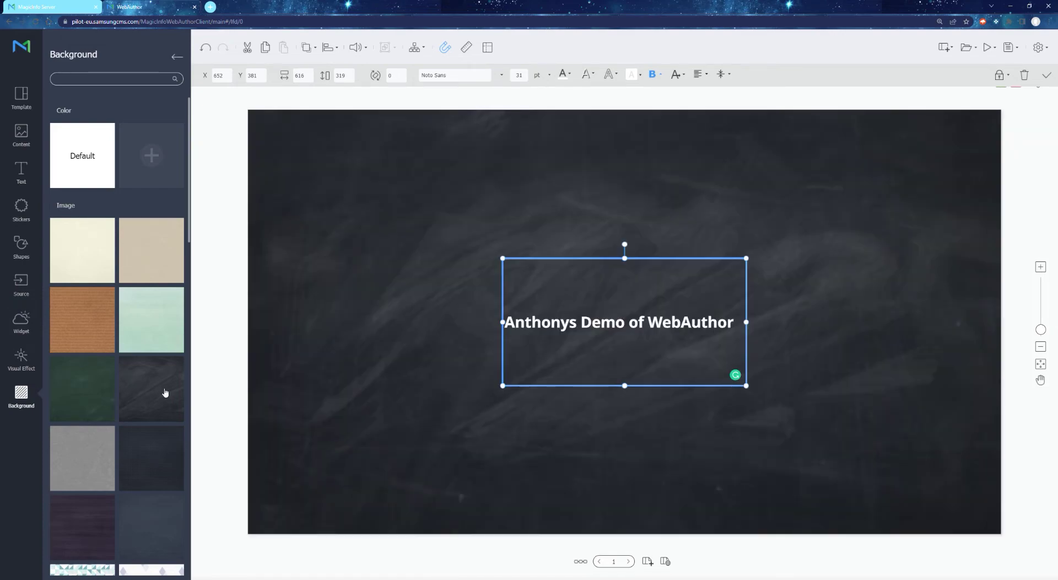
{"action": "left_click", "coordinate": [391, 357]}
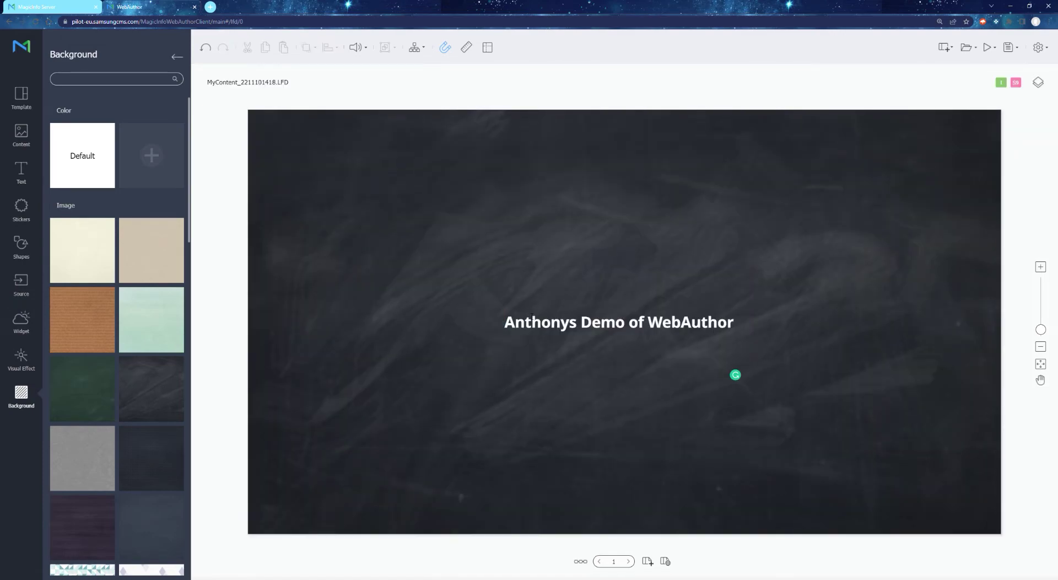
{"action": "scroll", "coordinate": [116, 354], "scroll_direction": "down", "scroll_amount": 2}
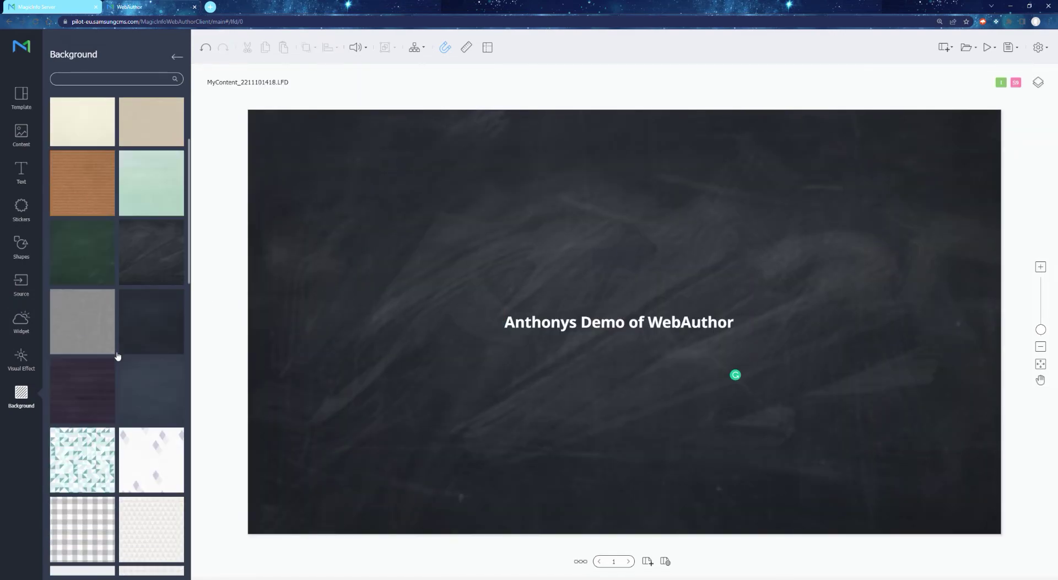
{"action": "scroll", "coordinate": [114, 355], "scroll_direction": "up", "scroll_amount": 2}
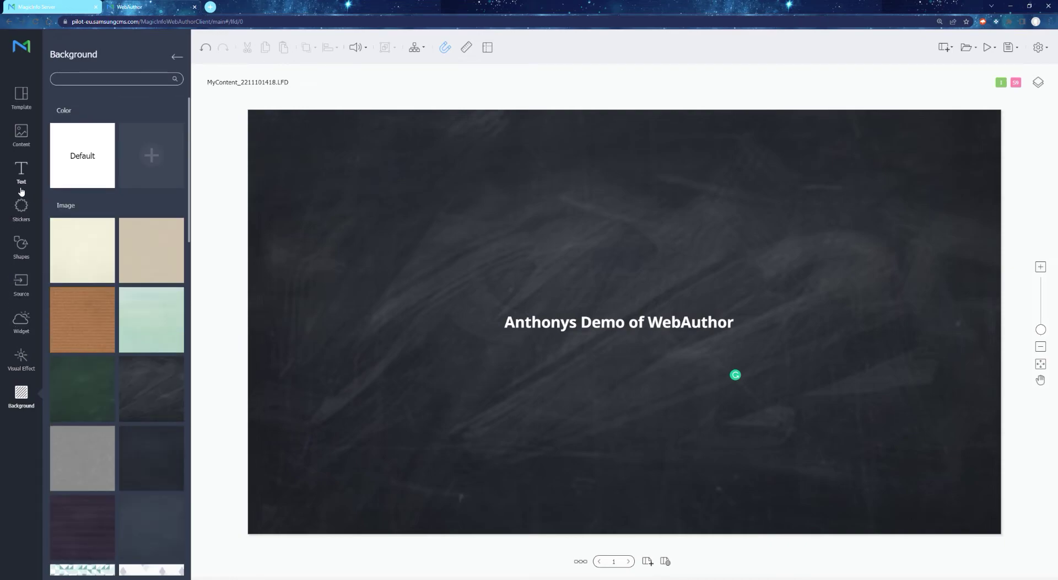
Place a Polaroid frame at the lower left and fill it with a photo.
{"action": "left_click", "coordinate": [19, 214]}
{"action": "left_click_drag", "start_coordinate": [82, 172], "coordinate": [359, 392]}
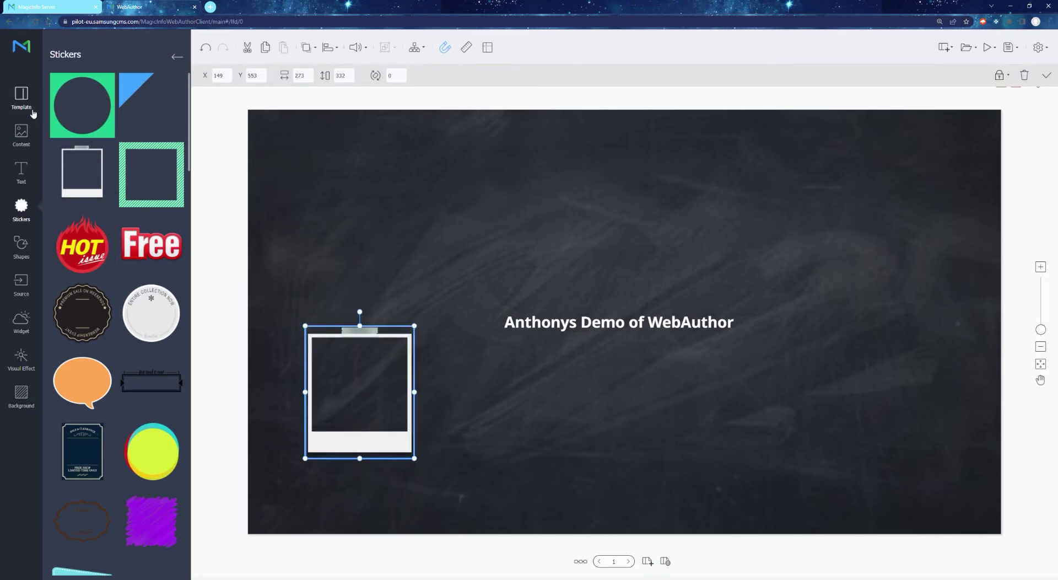
{"action": "left_click", "coordinate": [21, 133]}
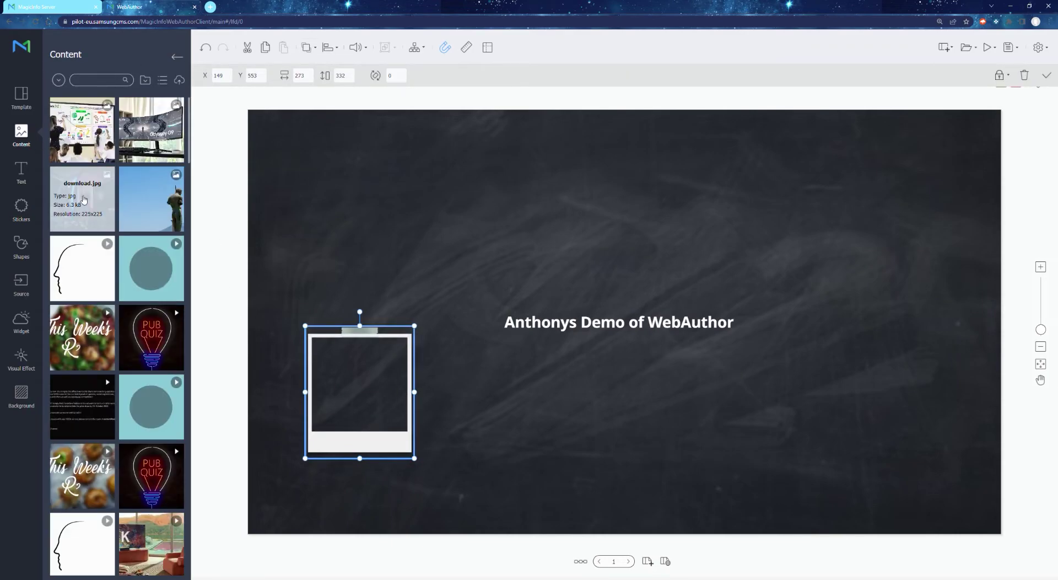
{"action": "left_click_drag", "start_coordinate": [152, 199], "coordinate": [389, 385]}
Trim the Polaroid frame's size from the bottom, left, right and top edges.
{"action": "left_click", "coordinate": [401, 435]}
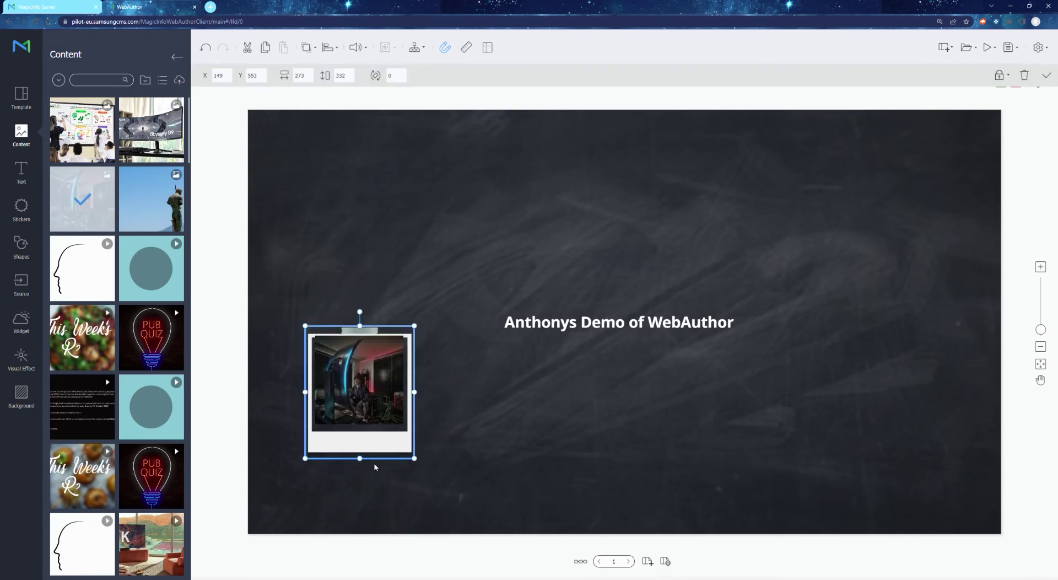
{"action": "left_click_drag", "start_coordinate": [359, 458], "coordinate": [360, 451]}
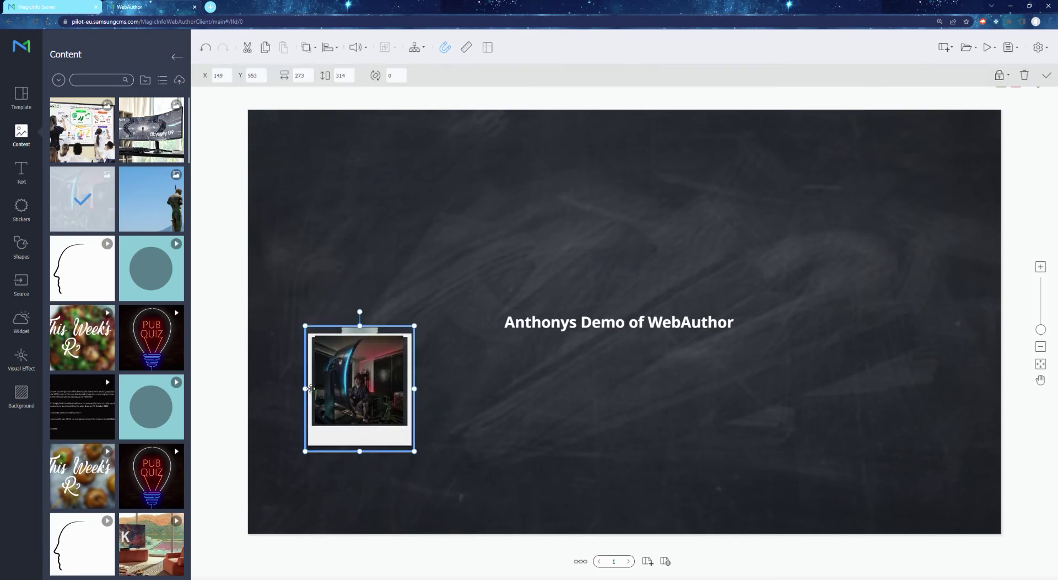
{"action": "left_click_drag", "start_coordinate": [306, 389], "coordinate": [315, 389]}
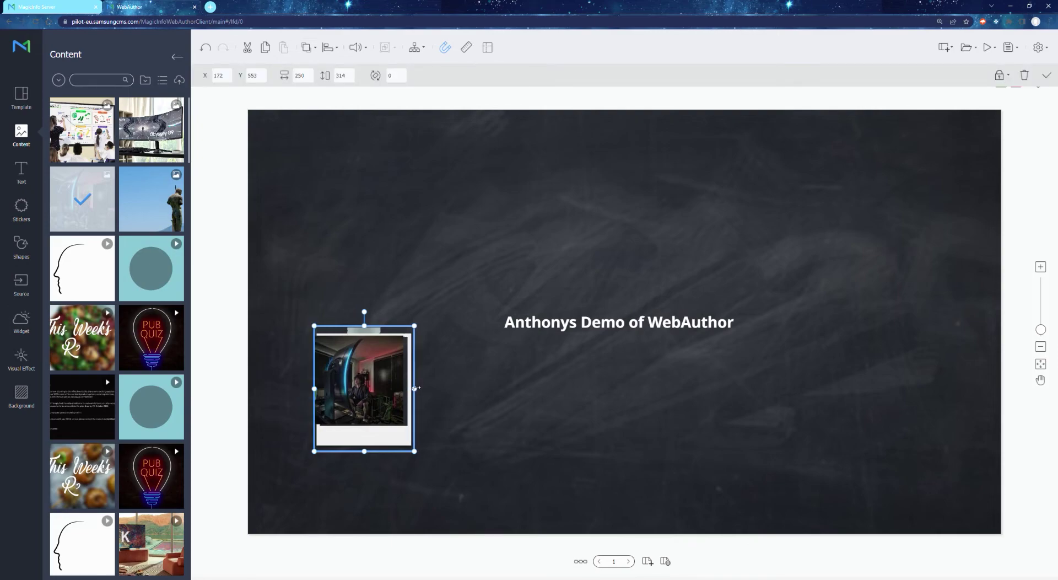
{"action": "left_click_drag", "start_coordinate": [417, 388], "coordinate": [405, 389]}
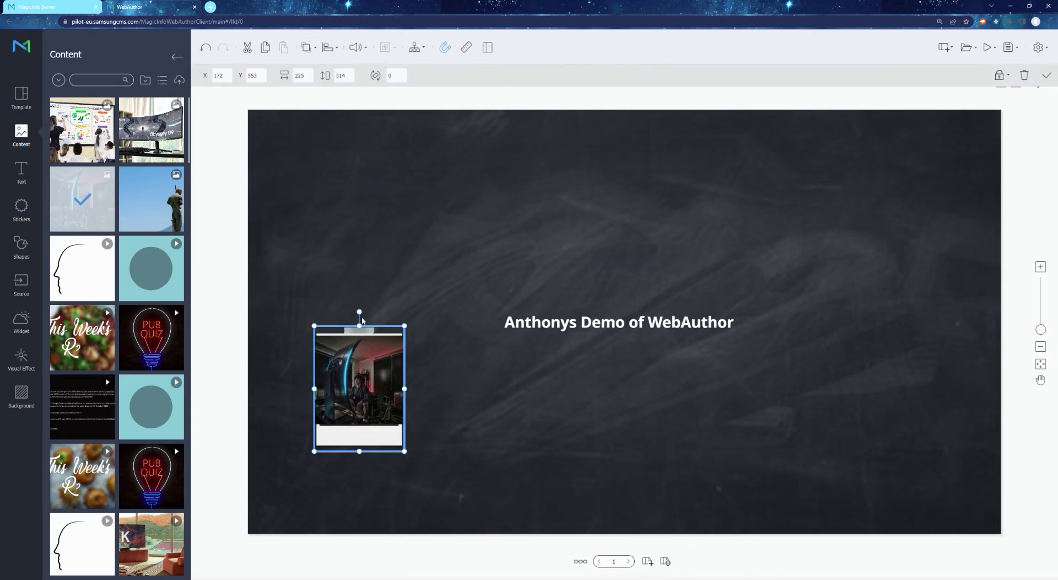
{"action": "left_click_drag", "start_coordinate": [361, 328], "coordinate": [363, 326]}
{"action": "left_click", "coordinate": [326, 52]}
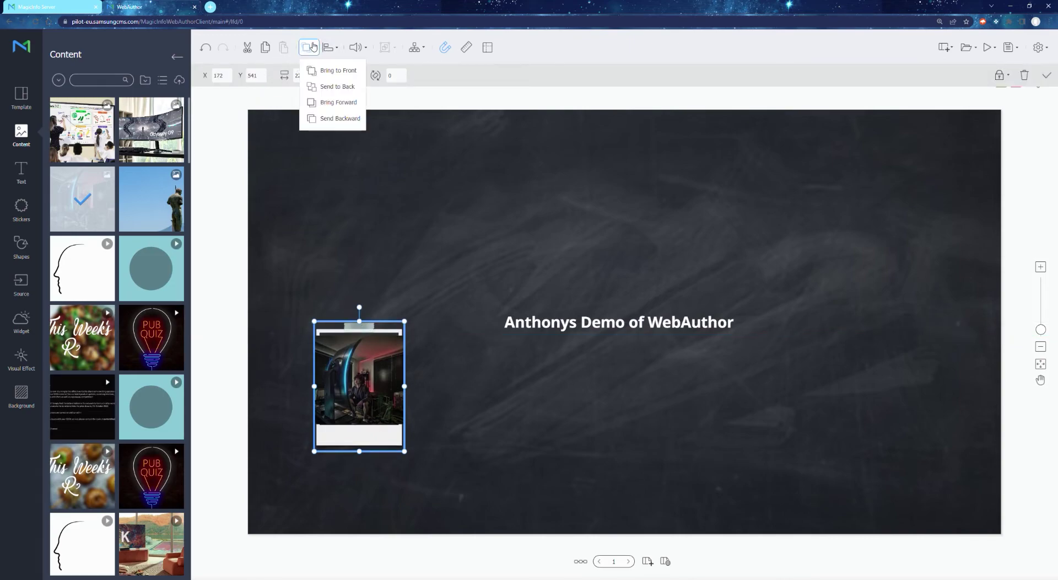
{"action": "left_click", "coordinate": [334, 85]}
{"action": "left_click", "coordinate": [496, 305]}
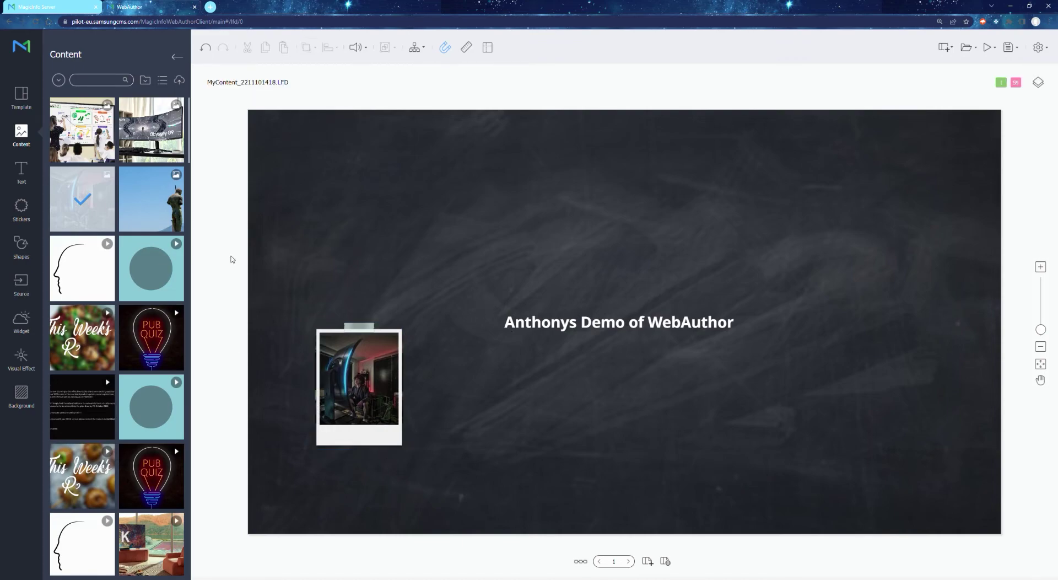
Add a video slide to the Polaroid and an analogue clock at the top-left.
{"action": "mouse_move", "coordinate": [100, 252]}
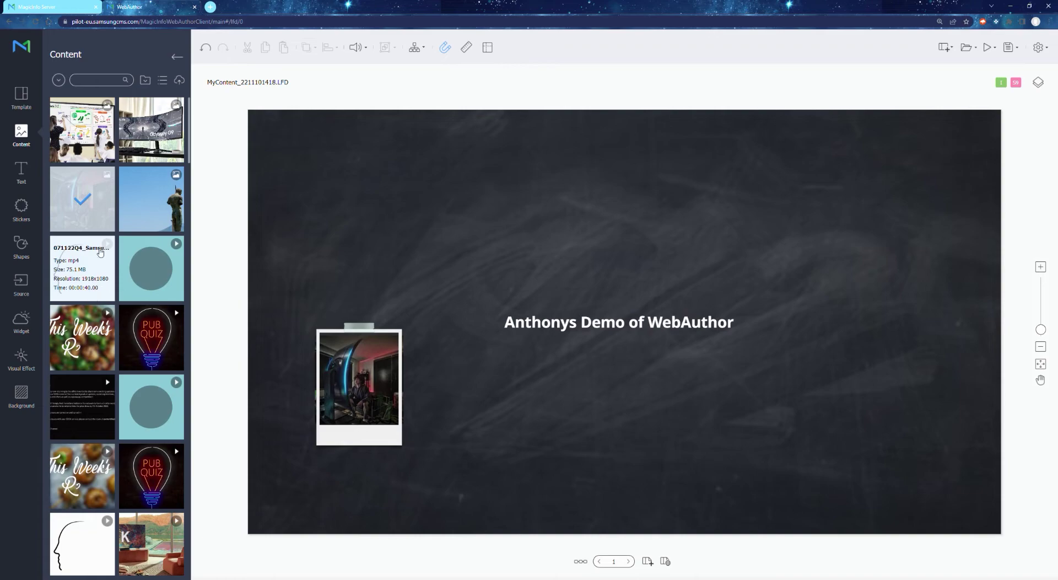
{"action": "left_click_drag", "start_coordinate": [99, 252], "coordinate": [367, 380]}
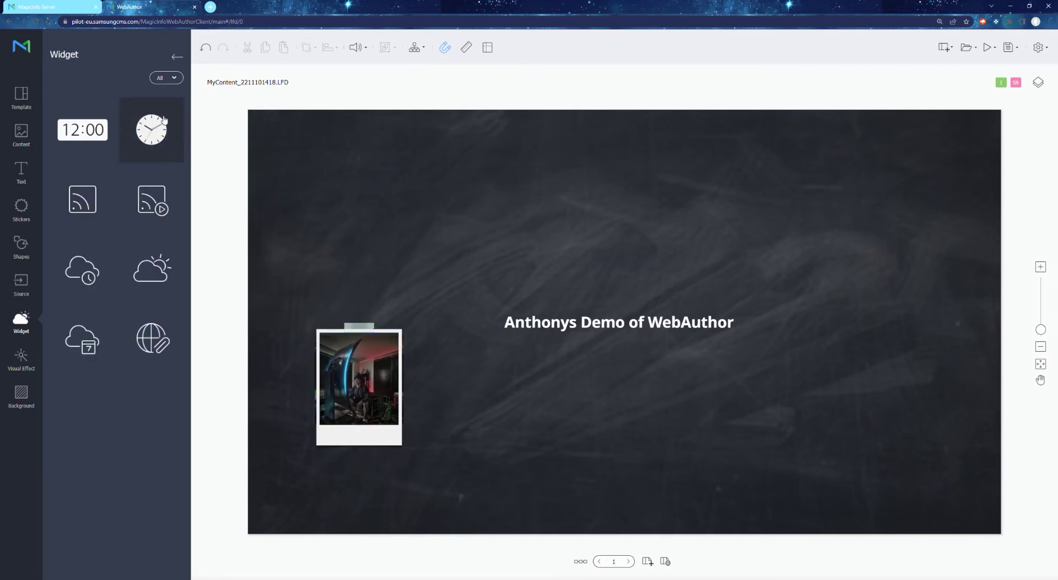
{"action": "left_click_drag", "start_coordinate": [151, 129], "coordinate": [297, 136]}
{"action": "left_click", "coordinate": [393, 225]}
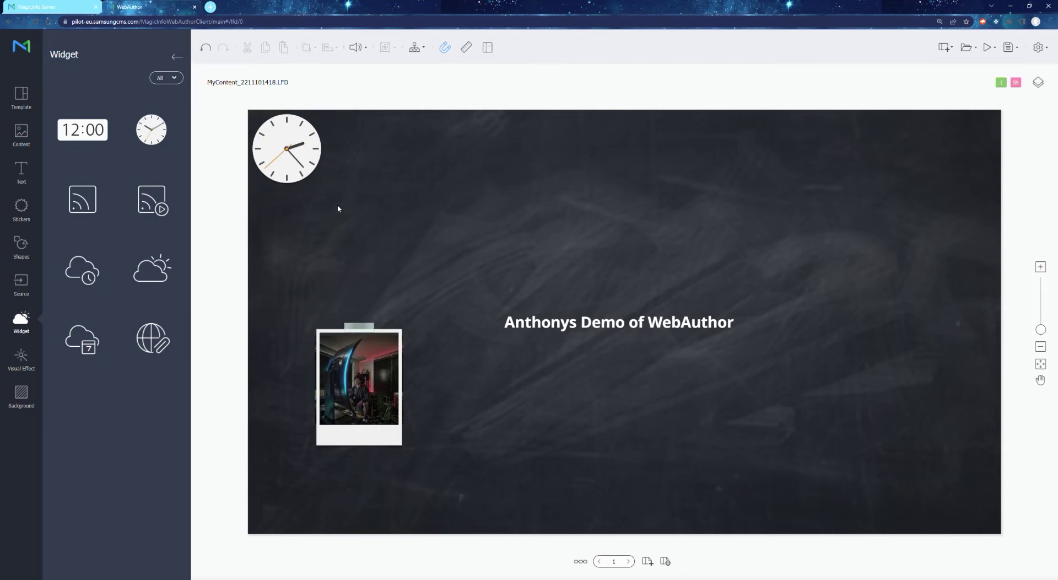
Replace the clock with a weekly weather forecast across the page top.
{"action": "left_click", "coordinate": [290, 179]}
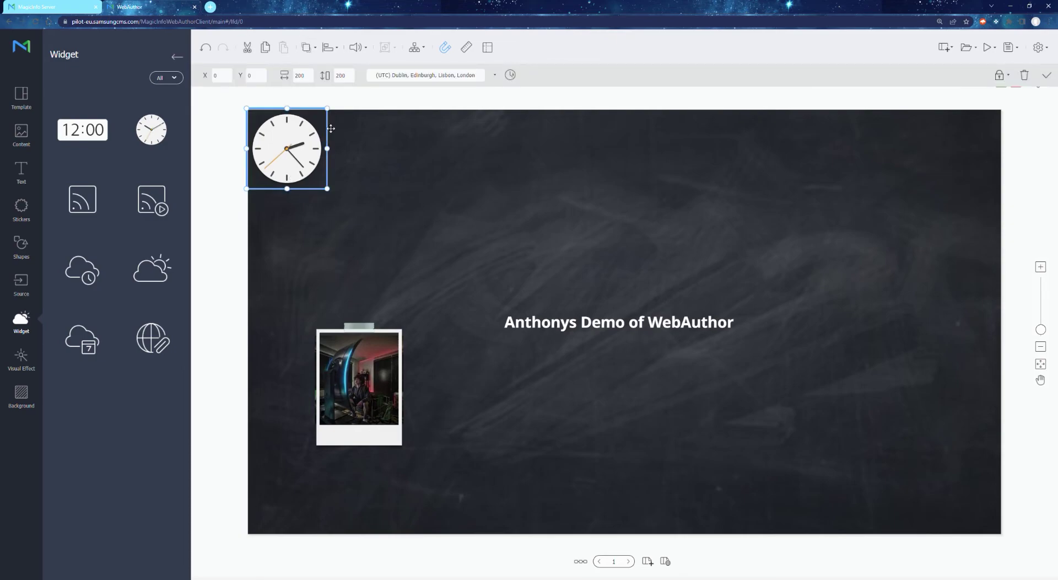
{"action": "key", "text": "Delete"}
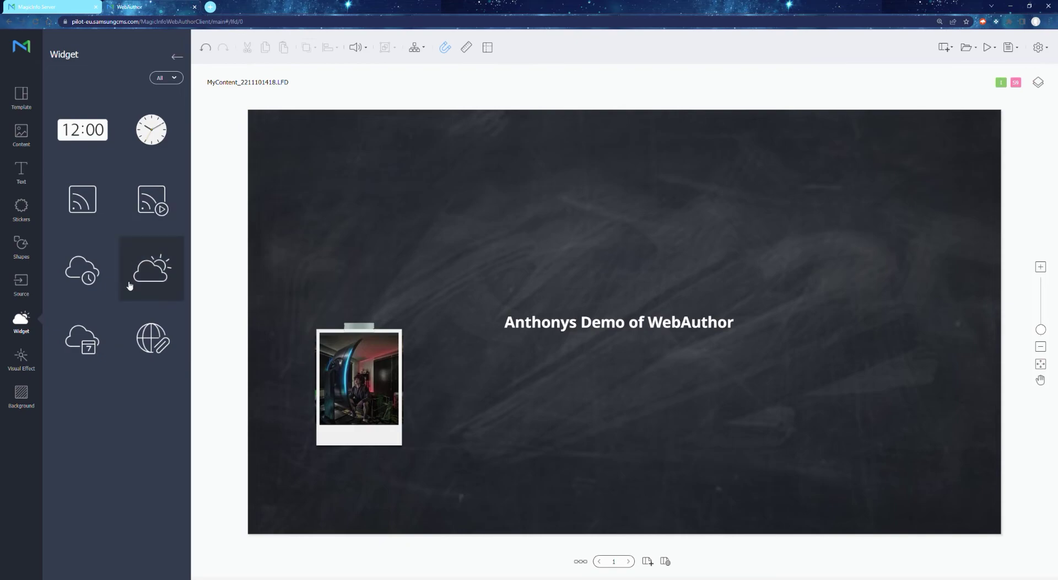
{"action": "left_click_drag", "start_coordinate": [133, 286], "coordinate": [304, 189]}
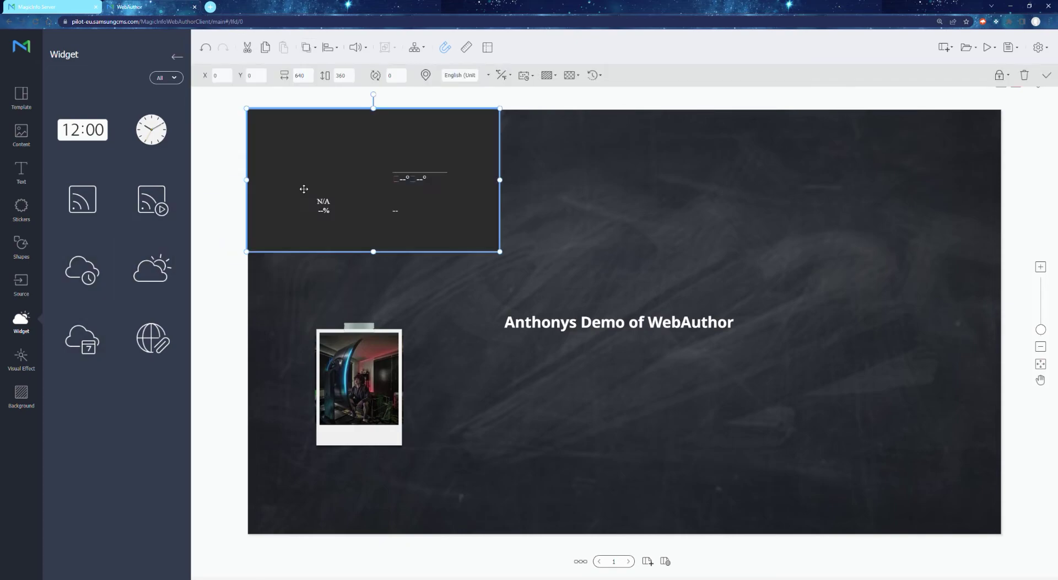
{"action": "key", "text": "Delete"}
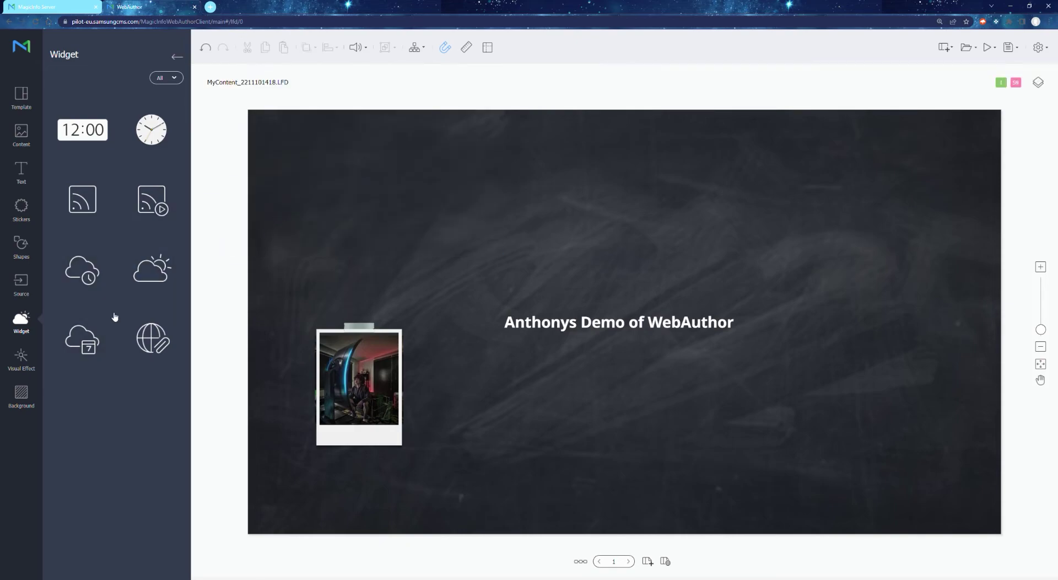
{"action": "left_click_drag", "start_coordinate": [115, 316], "coordinate": [618, 155]}
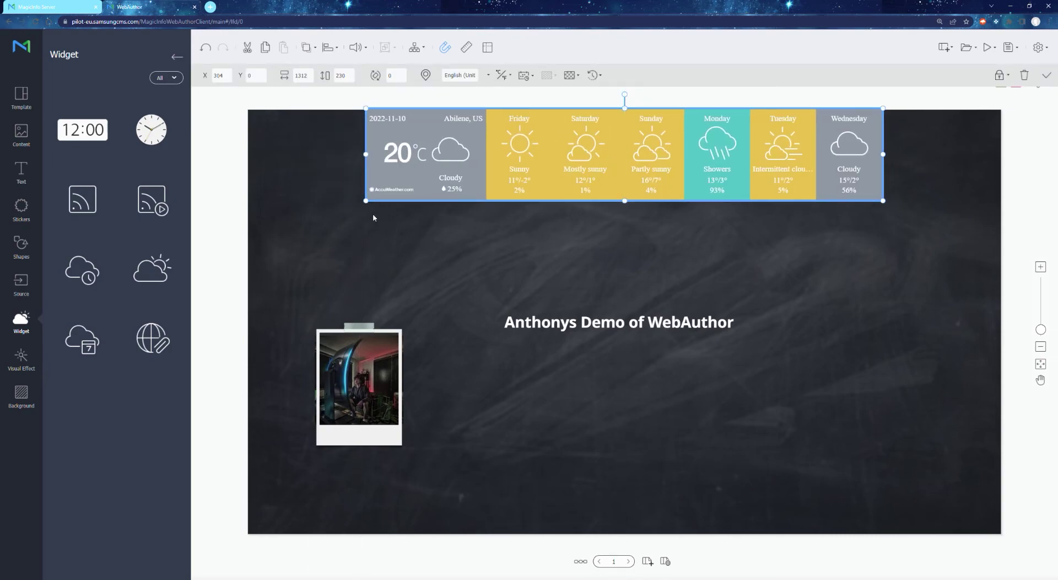
Set the weather location to Dublin, Ireland and save it.
{"action": "left_click", "coordinate": [426, 76]}
{"action": "left_click", "coordinate": [457, 78]}
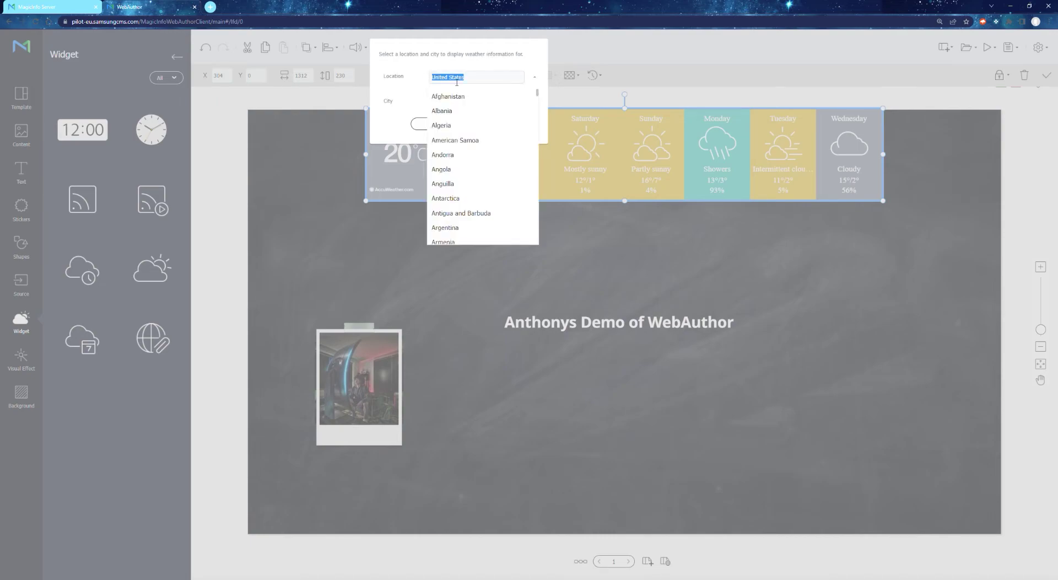
{"action": "type", "text": "Ireland"}
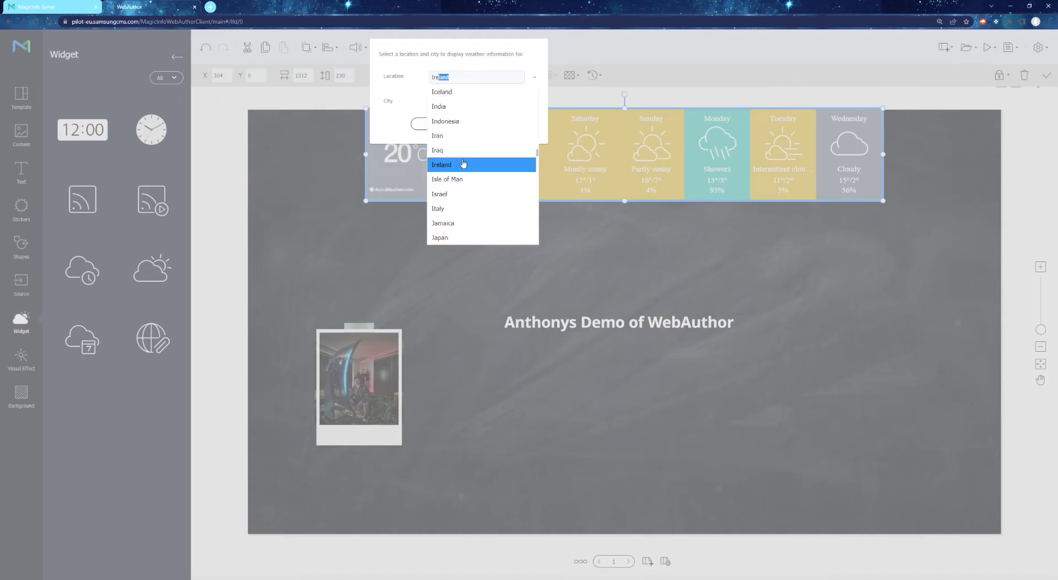
{"action": "left_click", "coordinate": [463, 164]}
{"action": "left_click", "coordinate": [452, 102]}
{"action": "type", "text": "d"}
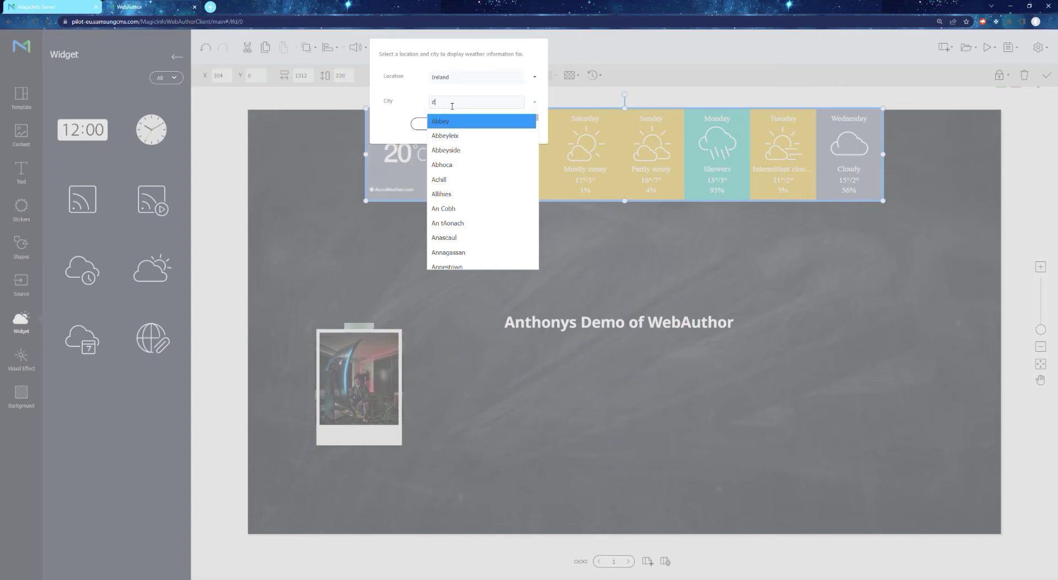
{"action": "type", "text": "ublin"}
{"action": "left_click", "coordinate": [463, 191]}
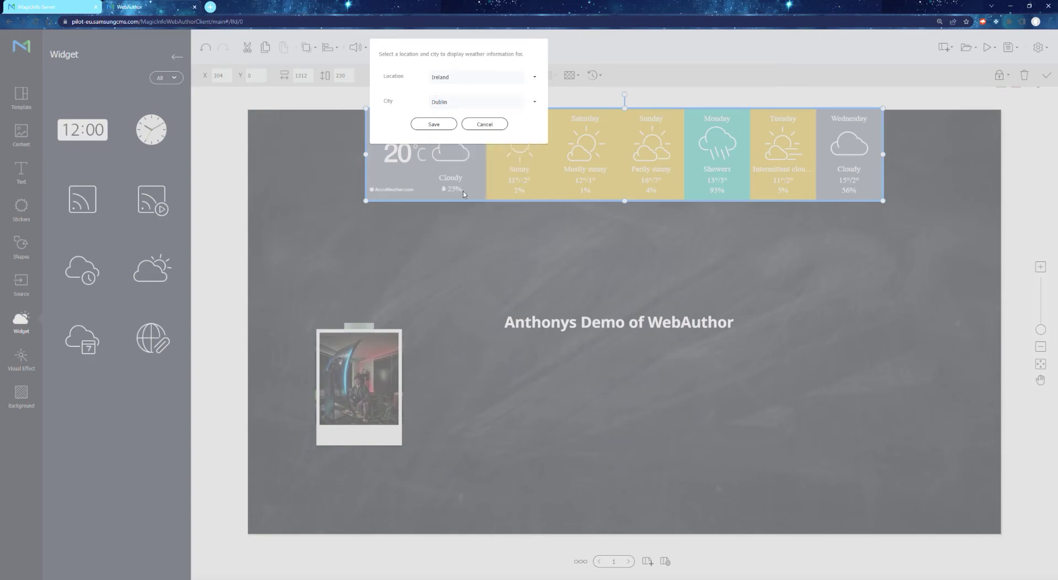
{"action": "left_click", "coordinate": [433, 124]}
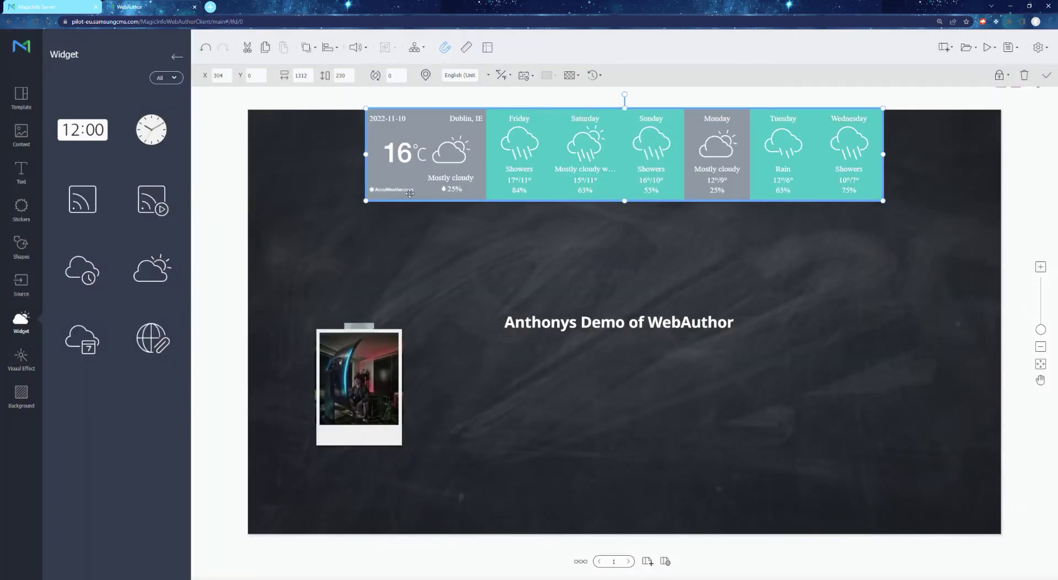
Shrink the weather widget along the top and drop a news feed widget onto the page.
{"action": "left_click_drag", "start_coordinate": [377, 202], "coordinate": [487, 156]}
{"action": "left_click", "coordinate": [451, 240]}
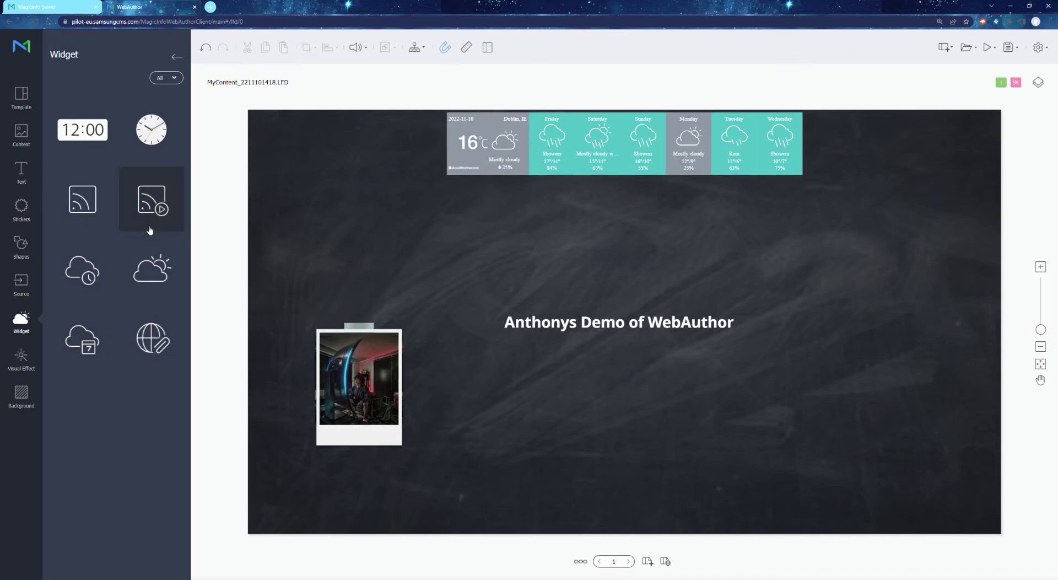
{"action": "left_click_drag", "start_coordinate": [82, 199], "coordinate": [685, 513]}
Widen the news feed box and hide its date and descriptions, keeping titles only.
{"action": "left_click_drag", "start_coordinate": [589, 471], "coordinate": [425, 471]}
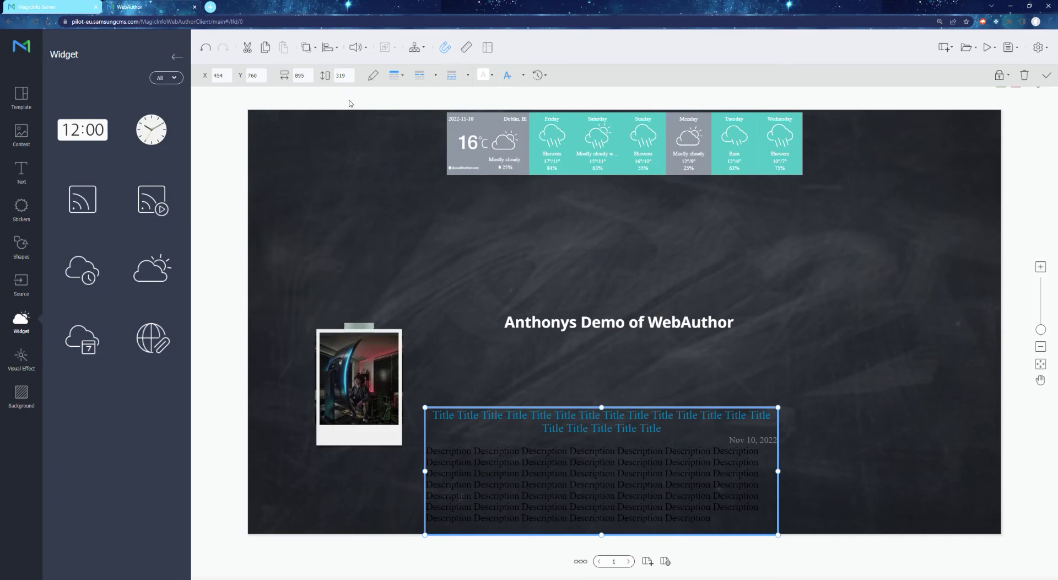
{"action": "left_click", "coordinate": [377, 77]}
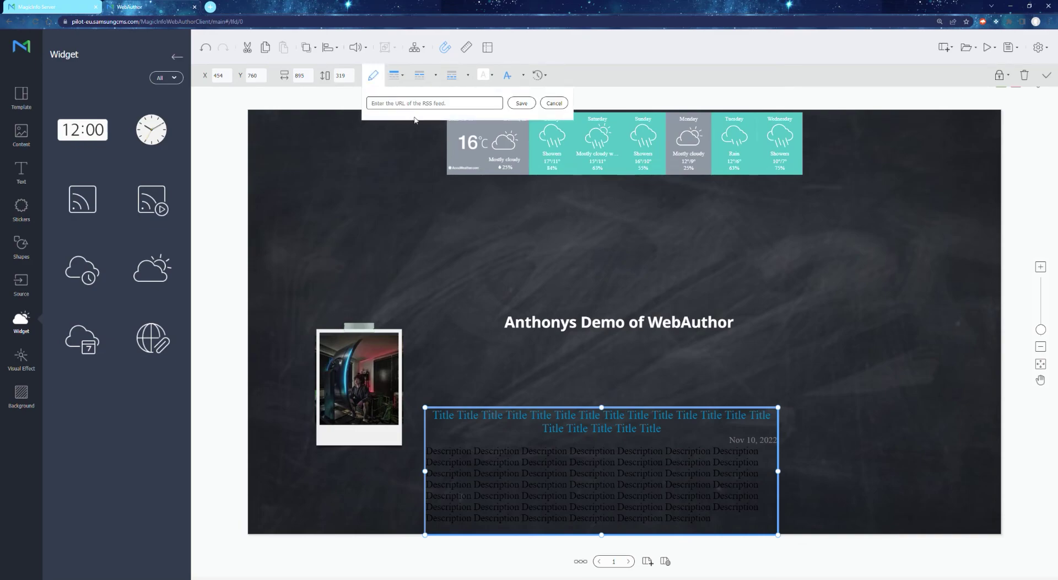
{"action": "left_click", "coordinate": [429, 77]}
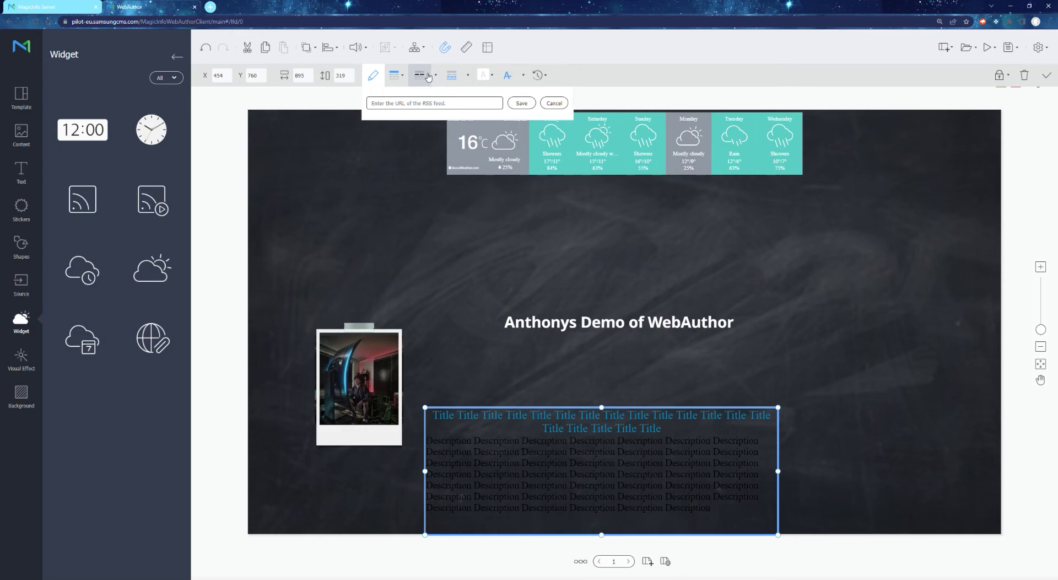
{"action": "left_click", "coordinate": [429, 77]}
{"action": "left_click", "coordinate": [429, 76]}
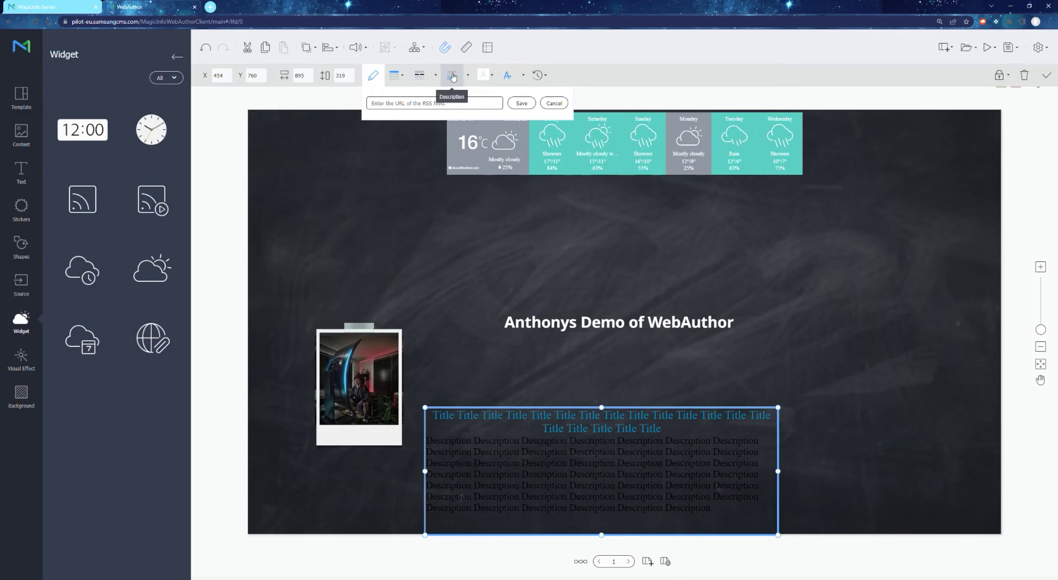
{"action": "left_click", "coordinate": [453, 77]}
Resize and move the feed box across the full bottom edge, toggling its text animation.
{"action": "left_click_drag", "start_coordinate": [602, 534], "coordinate": [602, 452]}
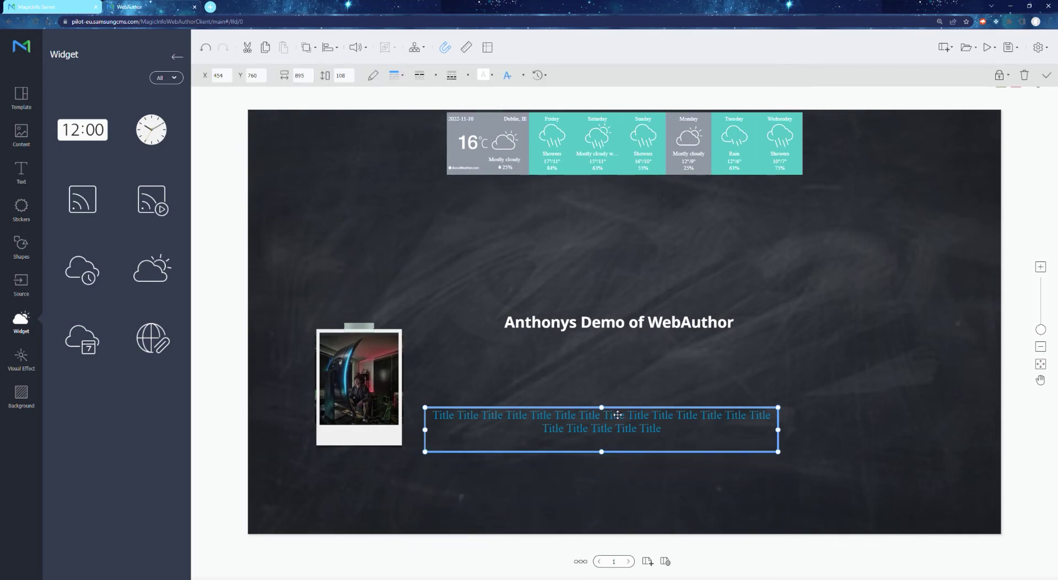
{"action": "left_click_drag", "start_coordinate": [618, 414], "coordinate": [615, 495]}
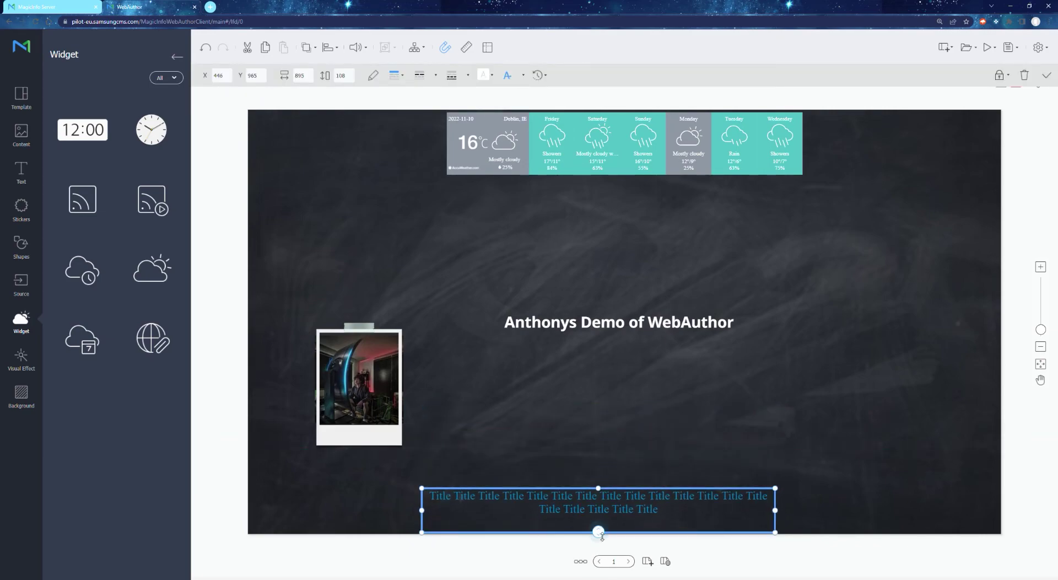
{"action": "left_click_drag", "start_coordinate": [602, 536], "coordinate": [639, 507]}
{"action": "left_click", "coordinate": [634, 492]}
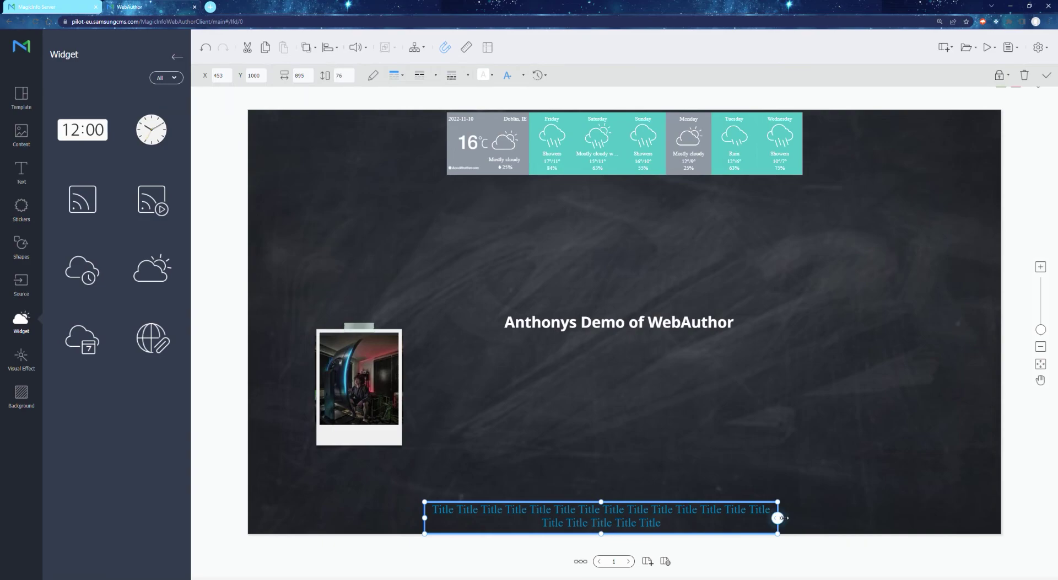
{"action": "left_click_drag", "start_coordinate": [779, 518], "coordinate": [975, 518]}
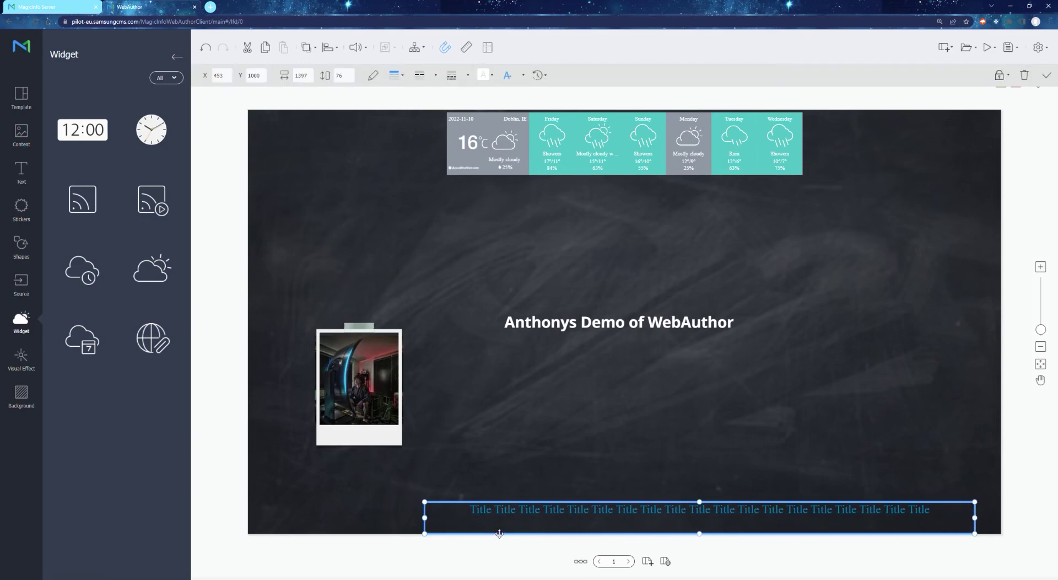
{"action": "left_click_drag", "start_coordinate": [425, 517], "coordinate": [247, 518]}
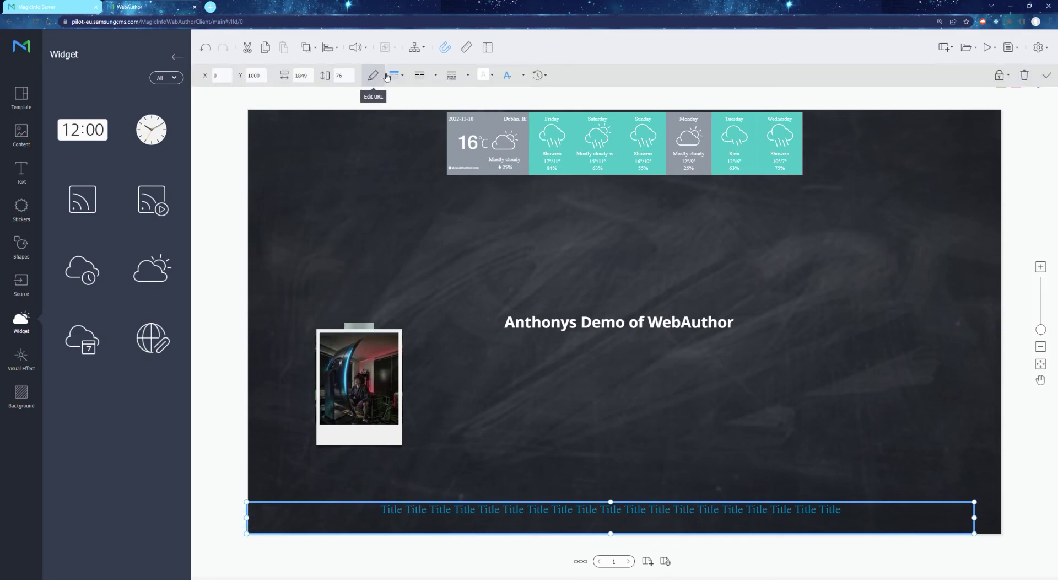
{"action": "left_click", "coordinate": [509, 78]}
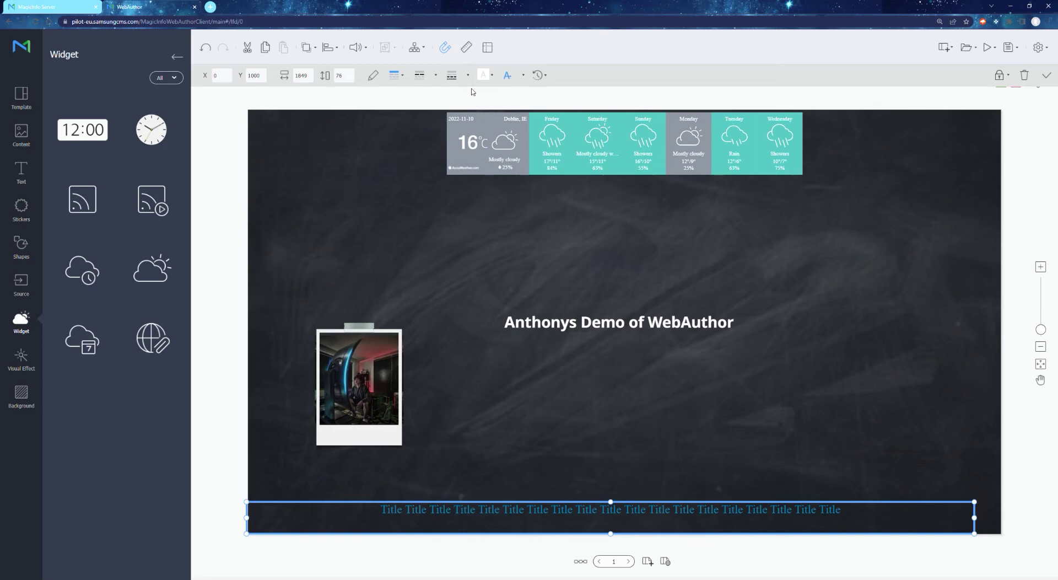
Lower the RSS ticker's feed refresh interval from 60 to 8 minutes.
{"action": "left_click", "coordinate": [538, 75]}
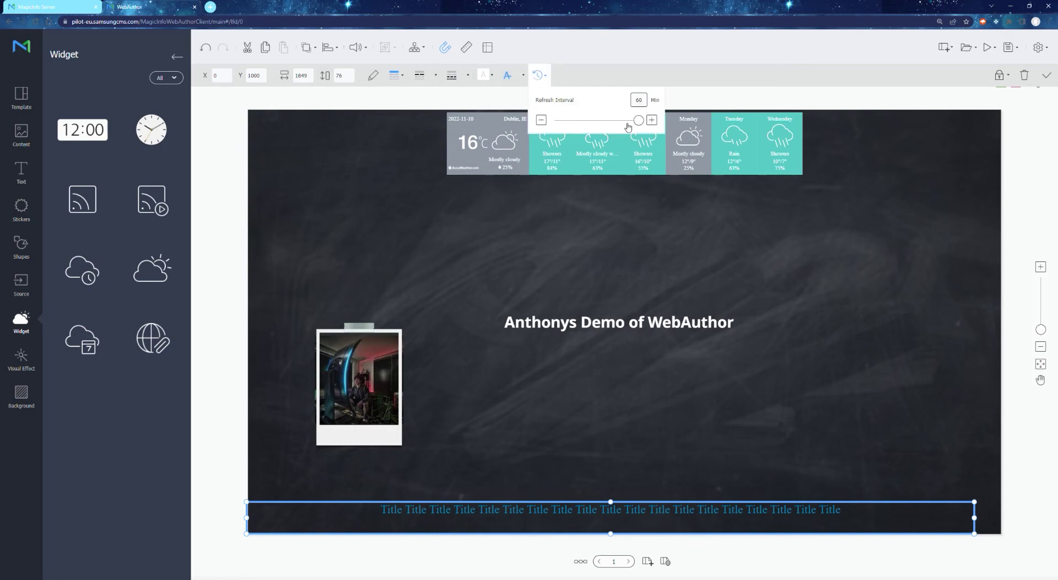
{"action": "left_click_drag", "start_coordinate": [629, 126], "coordinate": [605, 125]}
{"action": "left_click_drag", "start_coordinate": [562, 122], "coordinate": [569, 124]}
{"action": "left_click", "coordinate": [588, 80]}
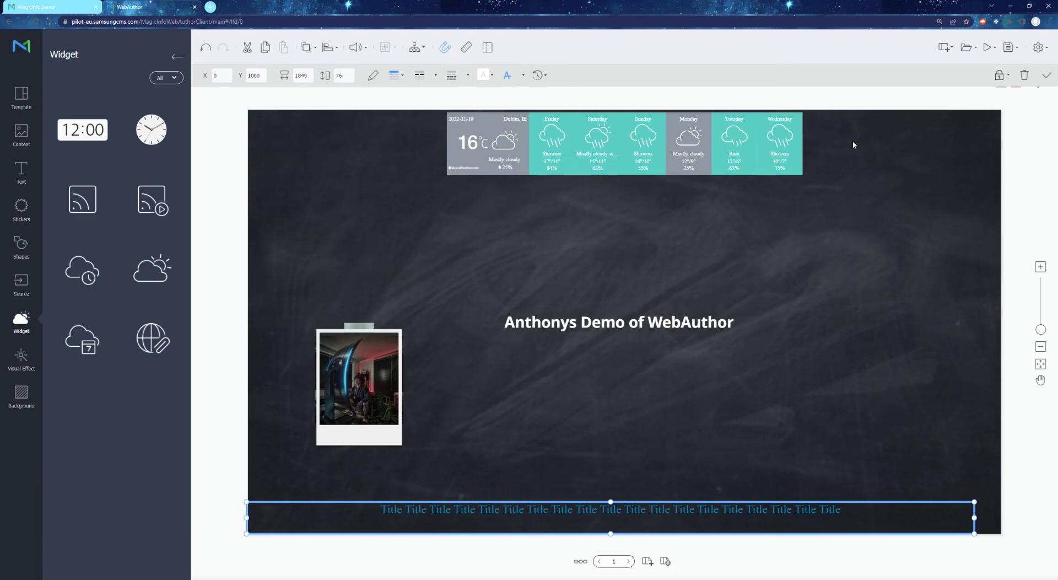
{"action": "left_click", "coordinate": [989, 51]}
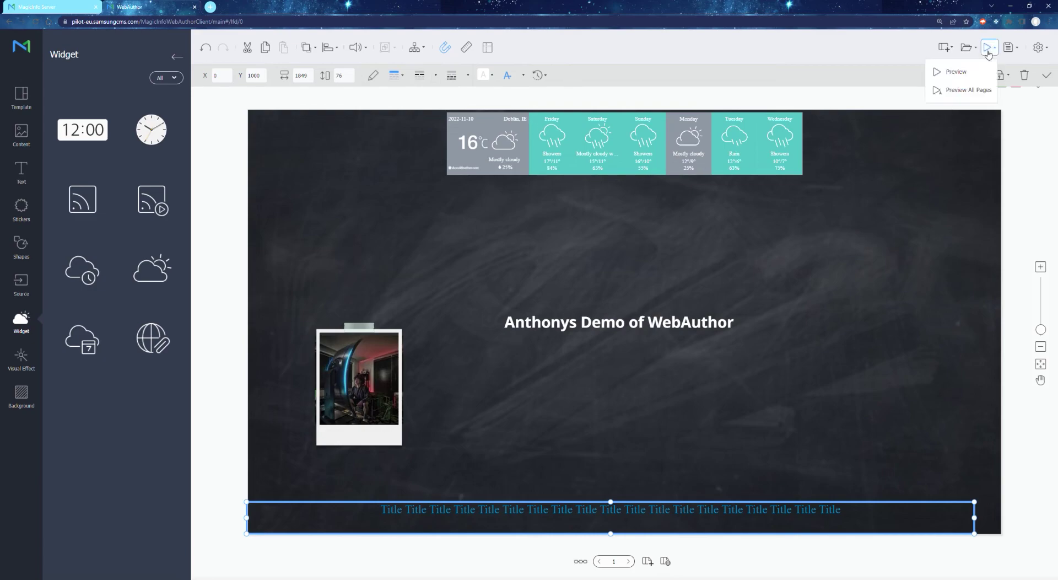
{"action": "left_click", "coordinate": [935, 87]}
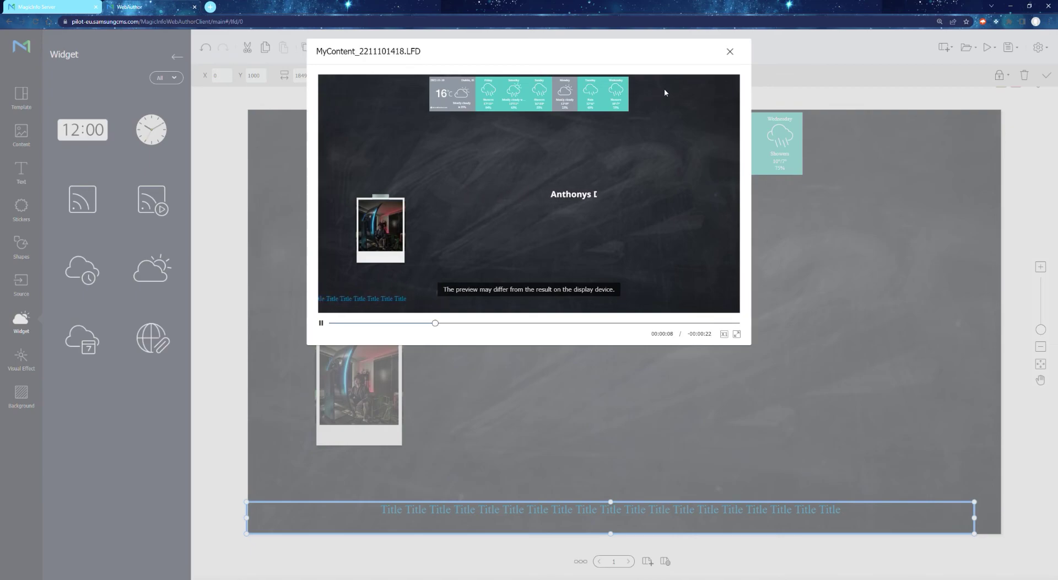
{"action": "left_click", "coordinate": [731, 52]}
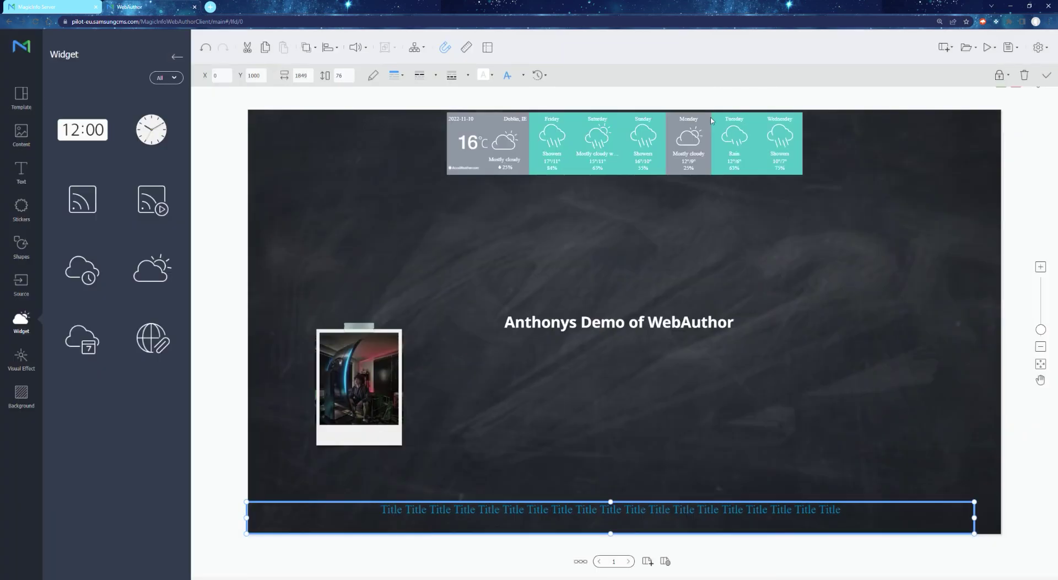
{"action": "double_click", "coordinate": [617, 323]}
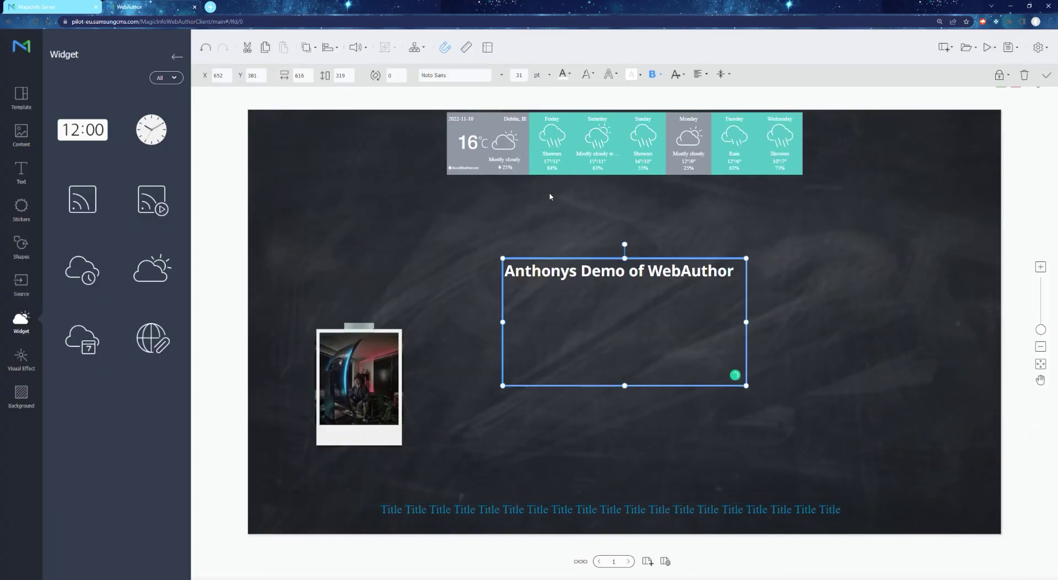
Check the title's text animation speed, then select the bottom news ticker.
{"action": "left_click", "coordinate": [676, 76]}
{"action": "left_click", "coordinate": [700, 103]}
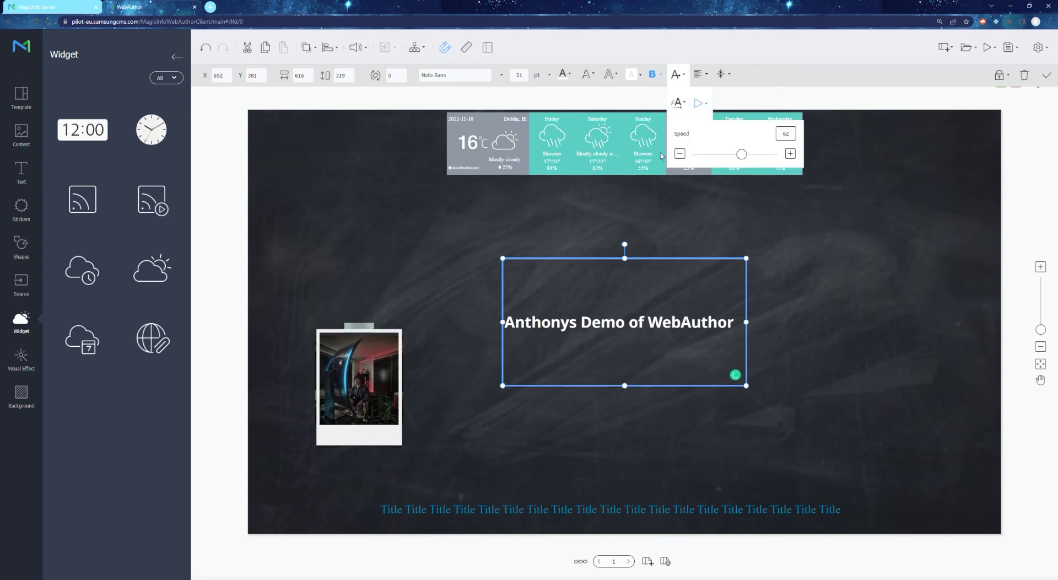
{"action": "left_click", "coordinate": [534, 508]}
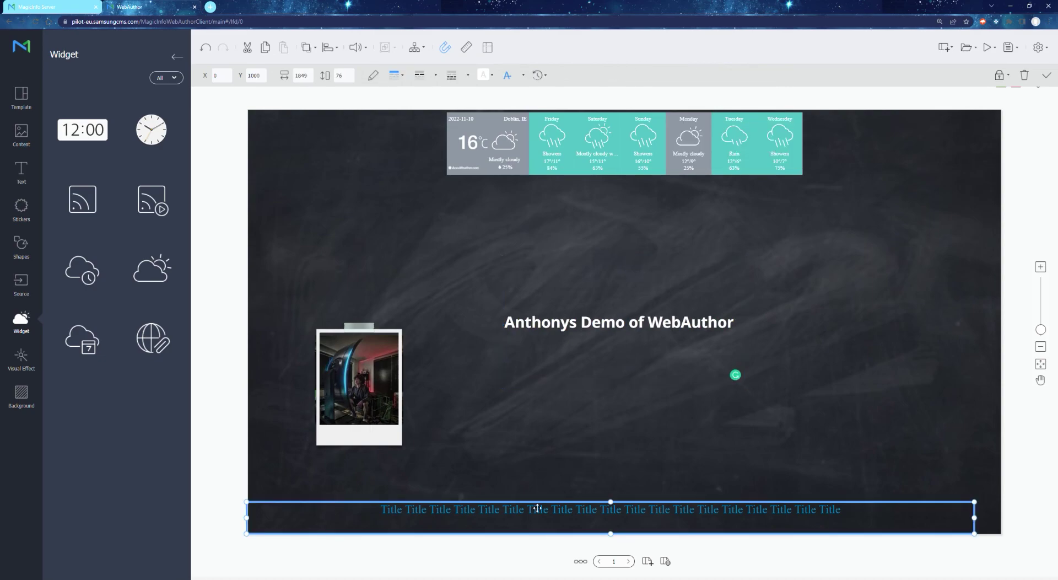
Give the ticker a scrolling text effect with speed 62, up from 23.
{"action": "left_click", "coordinate": [523, 76]}
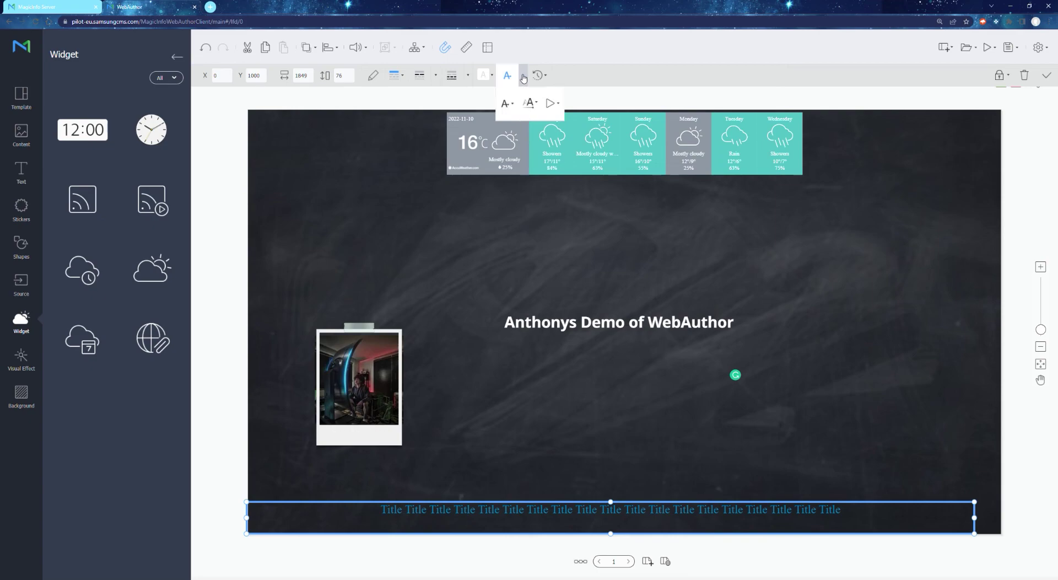
{"action": "left_click", "coordinate": [551, 104]}
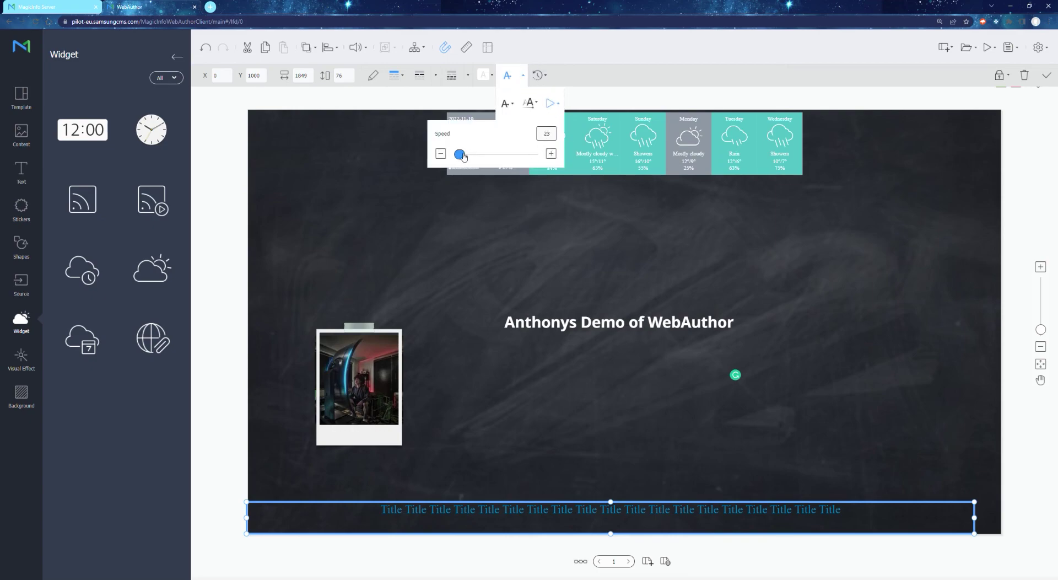
{"action": "left_click_drag", "start_coordinate": [461, 154], "coordinate": [484, 156]}
{"action": "type", "text": "62"}
{"action": "left_click", "coordinate": [557, 223]}
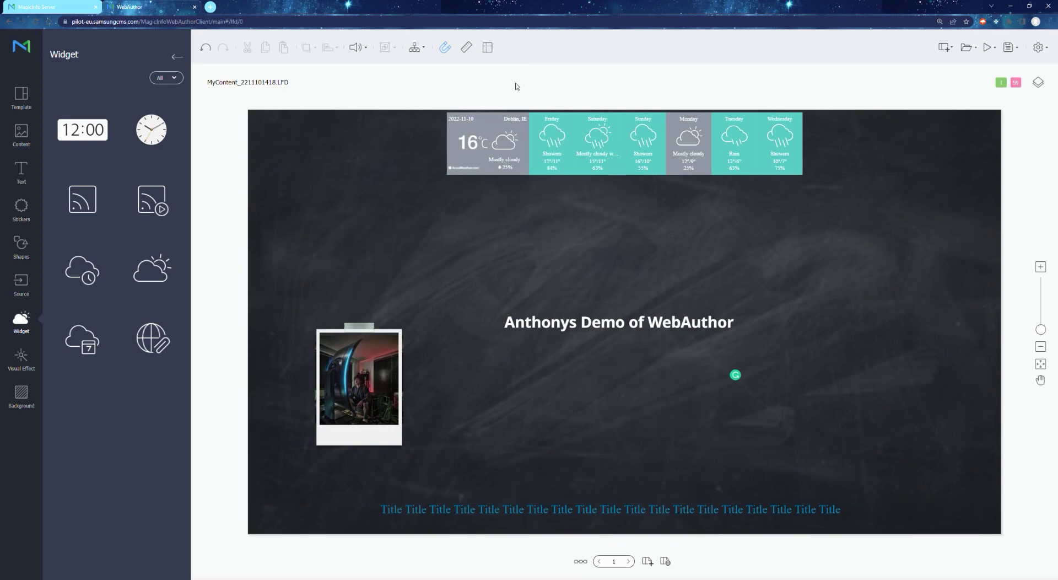
{"action": "left_click", "coordinate": [988, 48]}
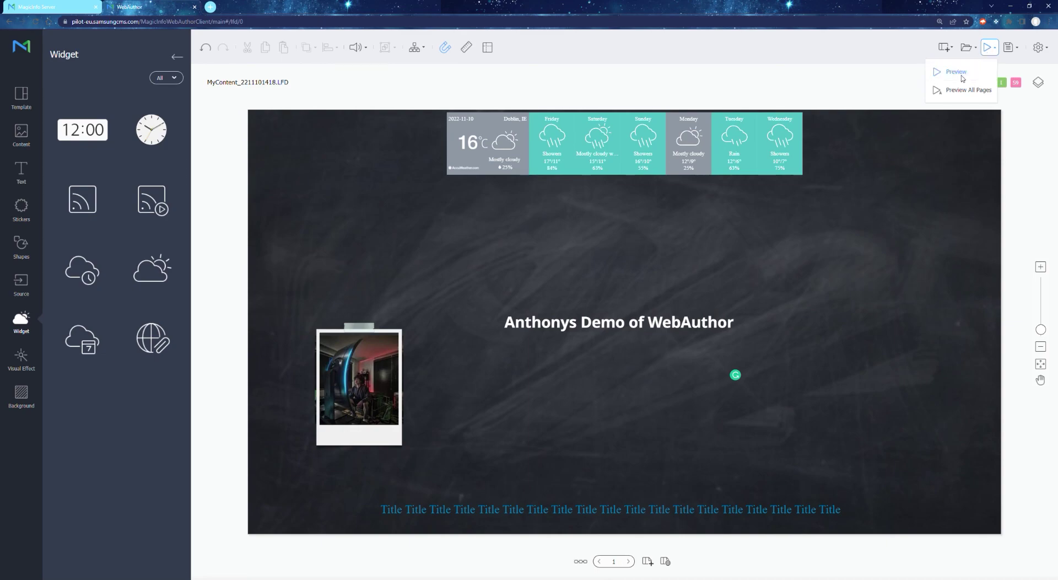
{"action": "left_click", "coordinate": [959, 77]}
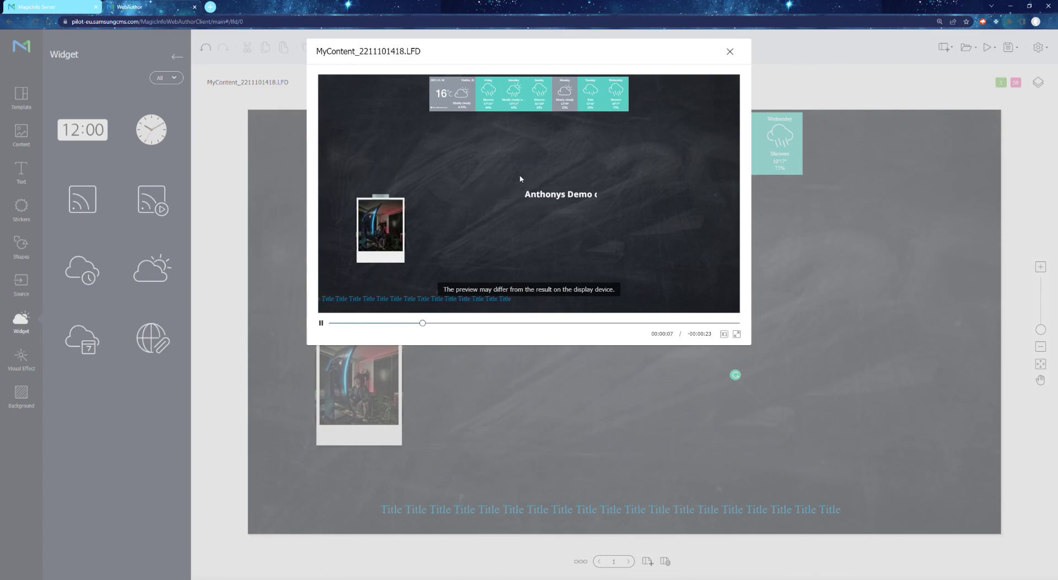
{"action": "left_click", "coordinate": [731, 51]}
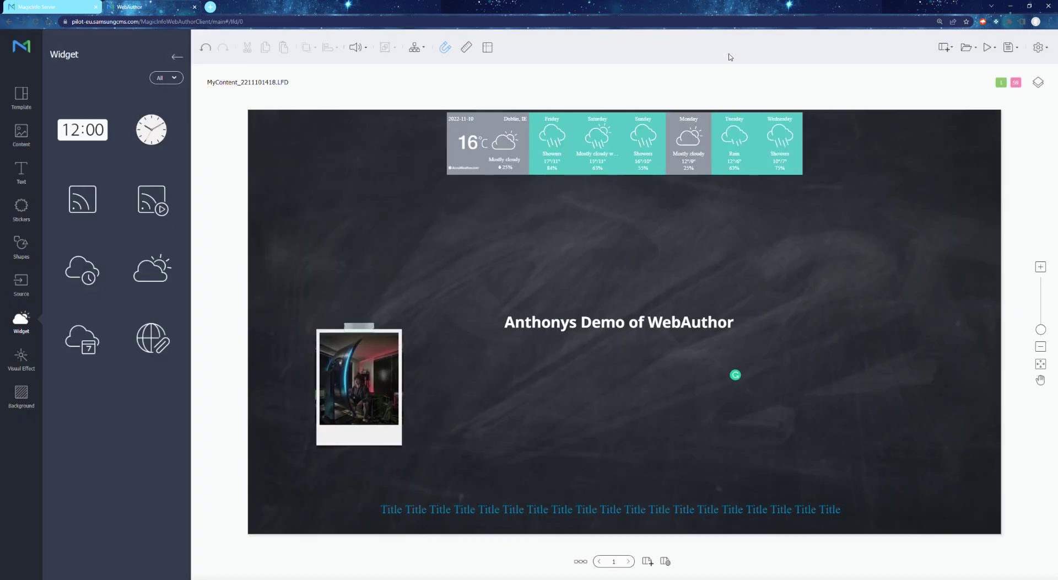